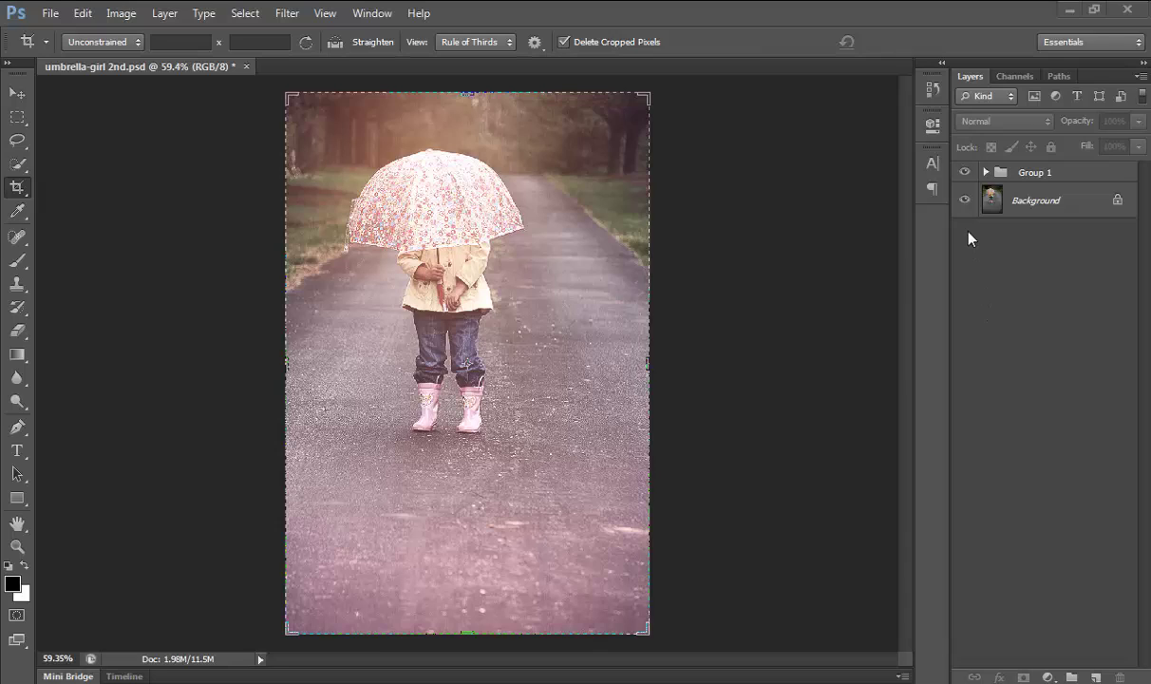
Step: Compare the image before and after the edit by switching Group 1's visibility off and on
left_click(964, 175)
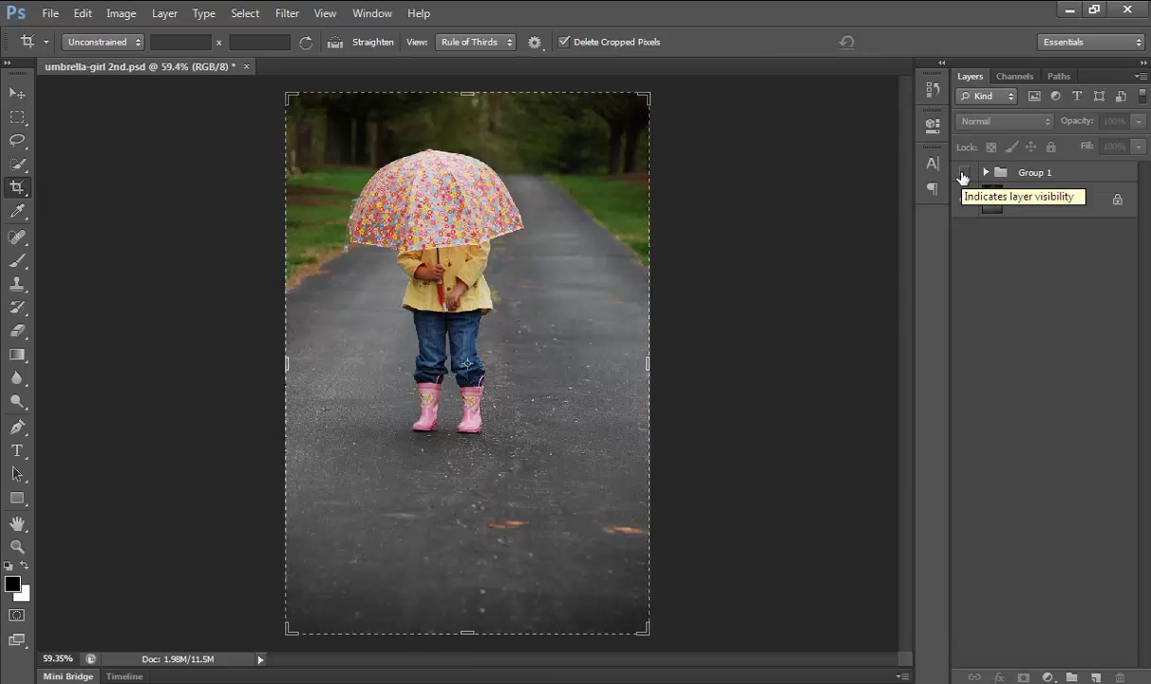
left_click(965, 175)
key("v")
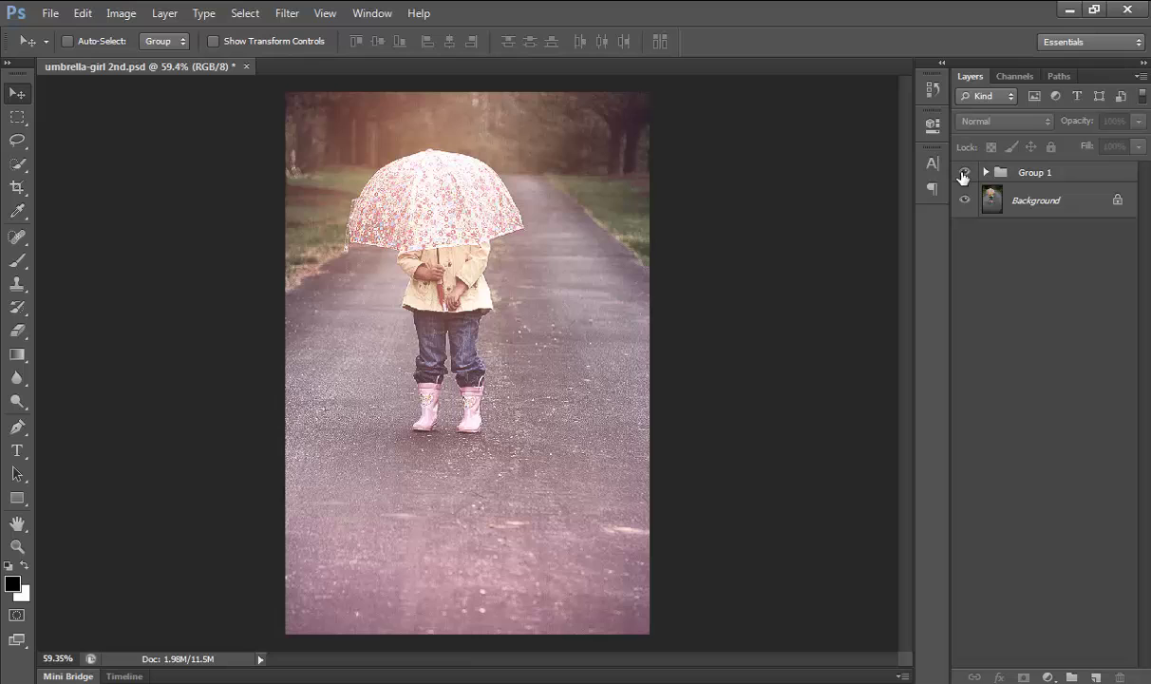
left_click(964, 175)
left_click(964, 175)
left_click(964, 175)
left_click(964, 175)
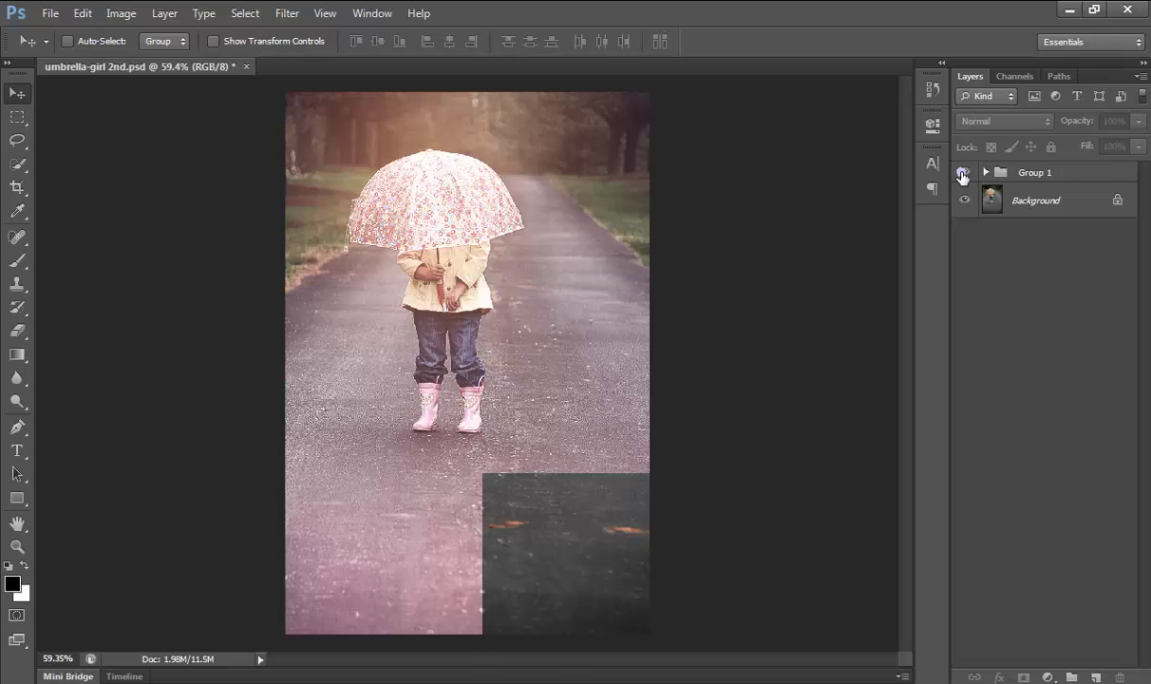
left_click(964, 175)
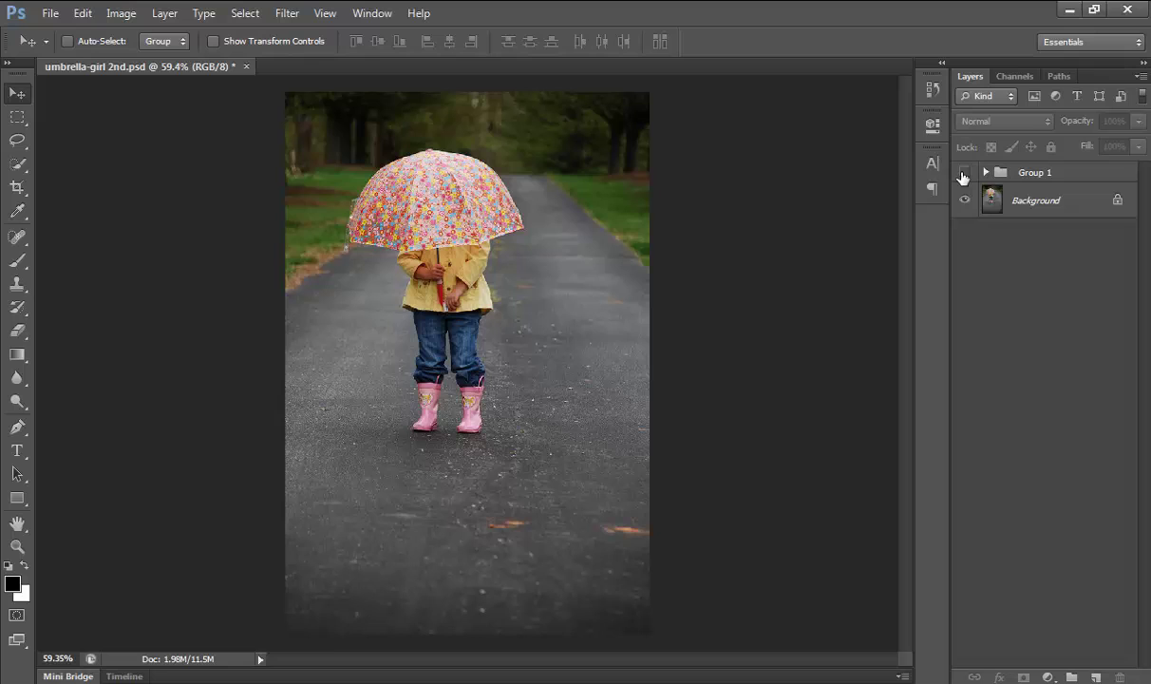
left_click(964, 175)
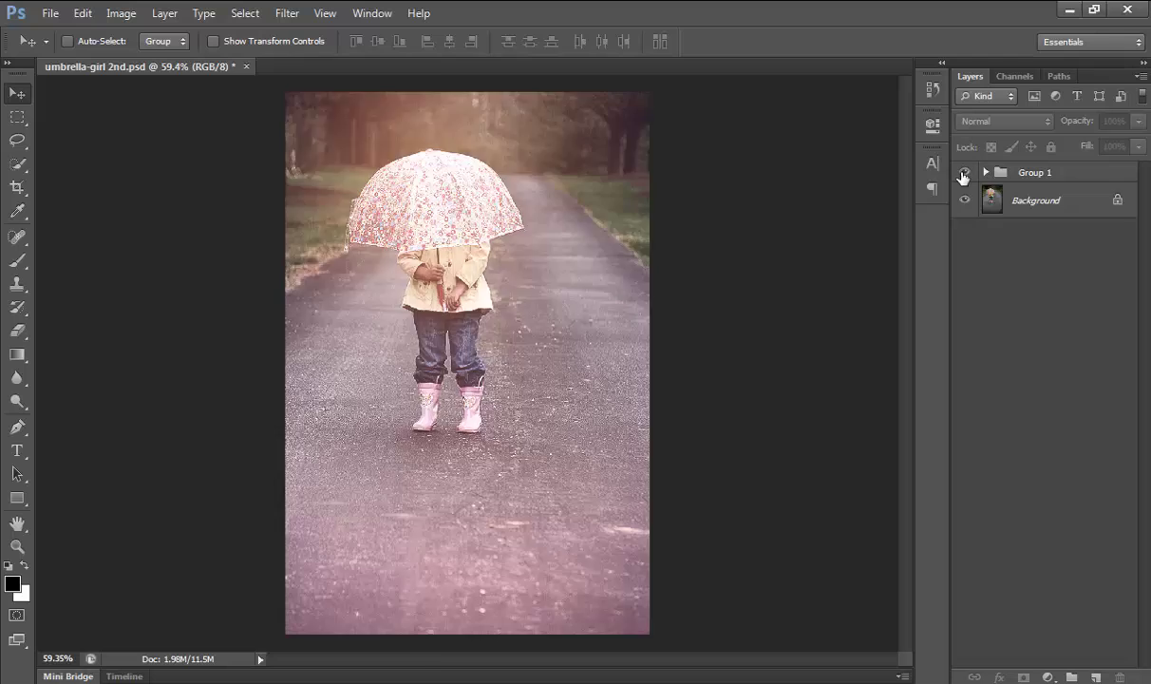
Step: Hide Group 1 and add a Vibrance adjustment above the Background layer with vibrance +14 and saturation -30
left_click(963, 175)
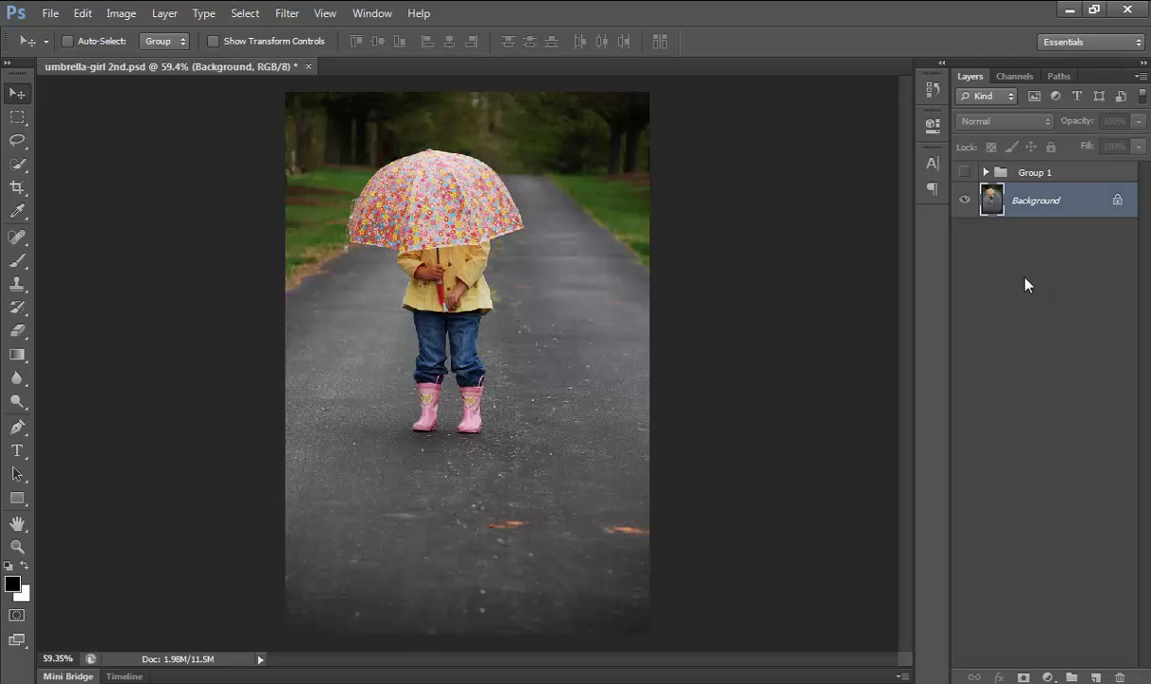
left_click(1048, 678)
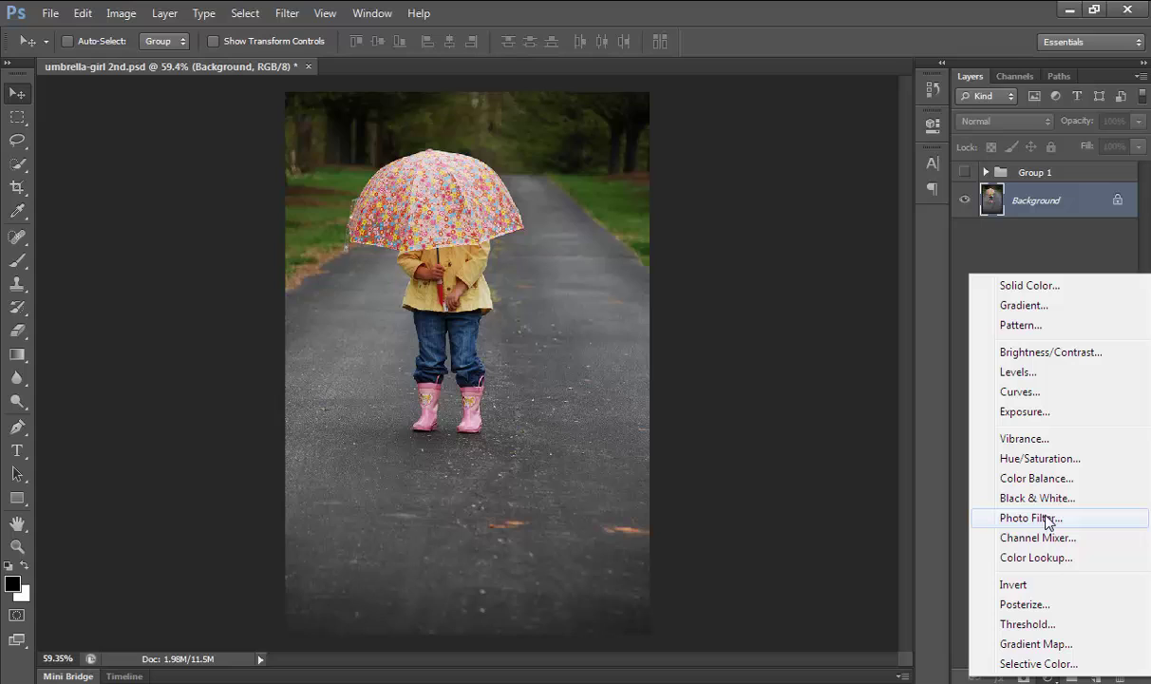
left_click(1040, 440)
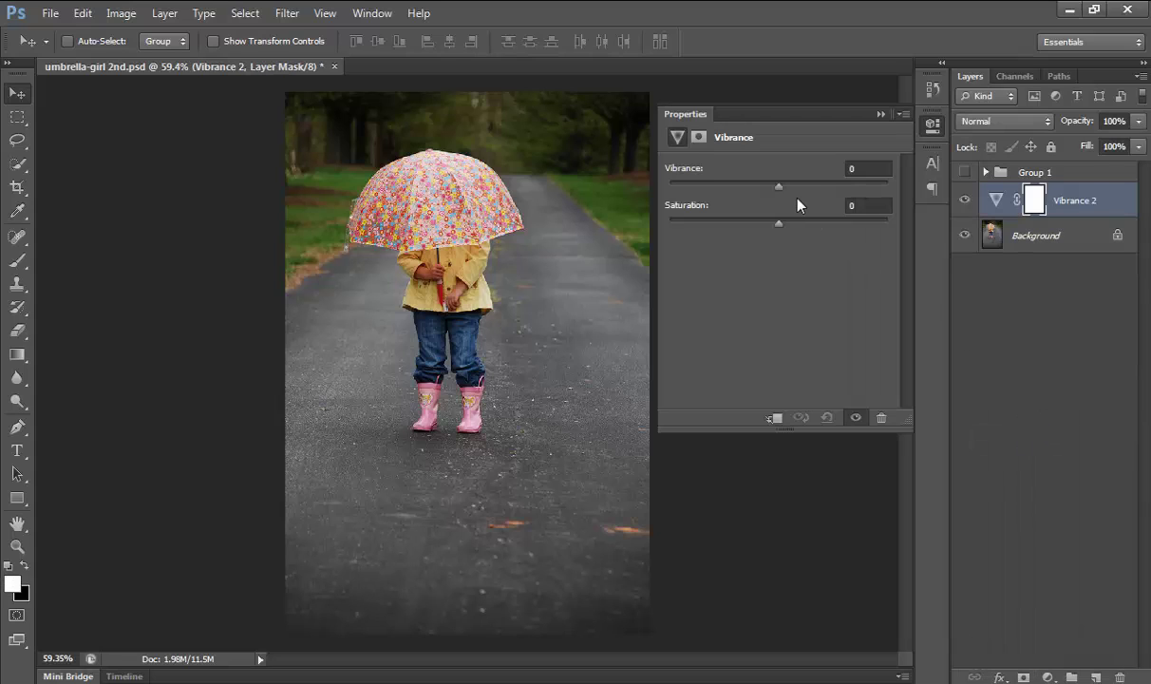
left_click_drag(780, 185, 793, 184)
left_click_drag(779, 223, 748, 224)
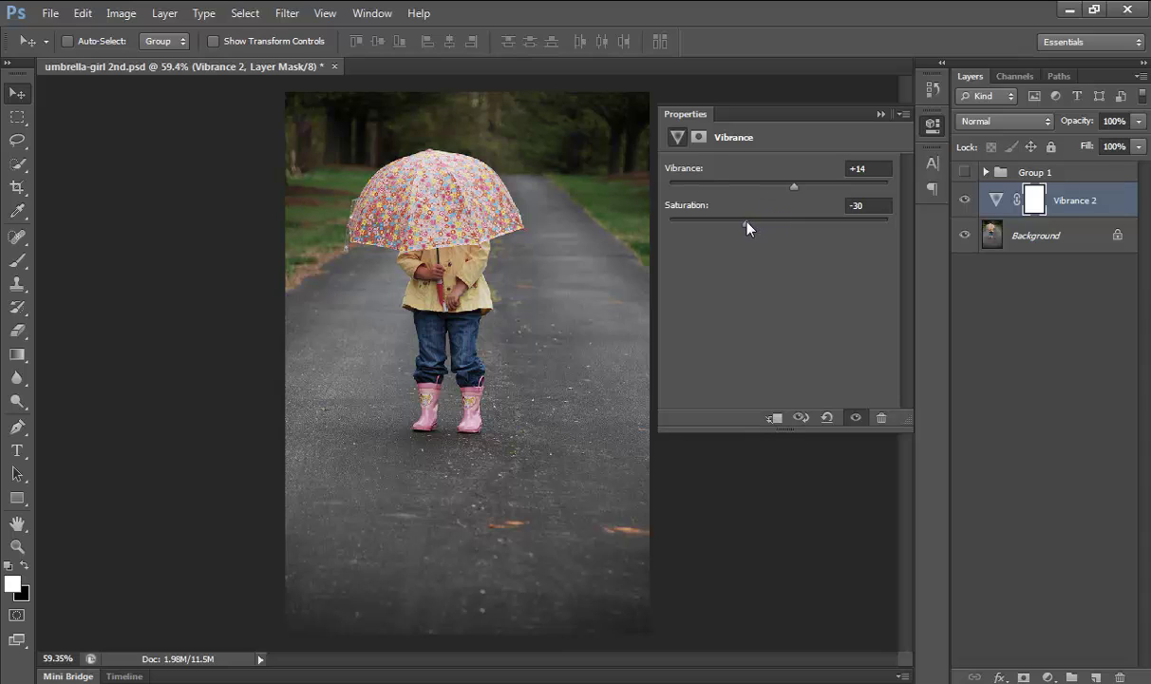
left_click(880, 114)
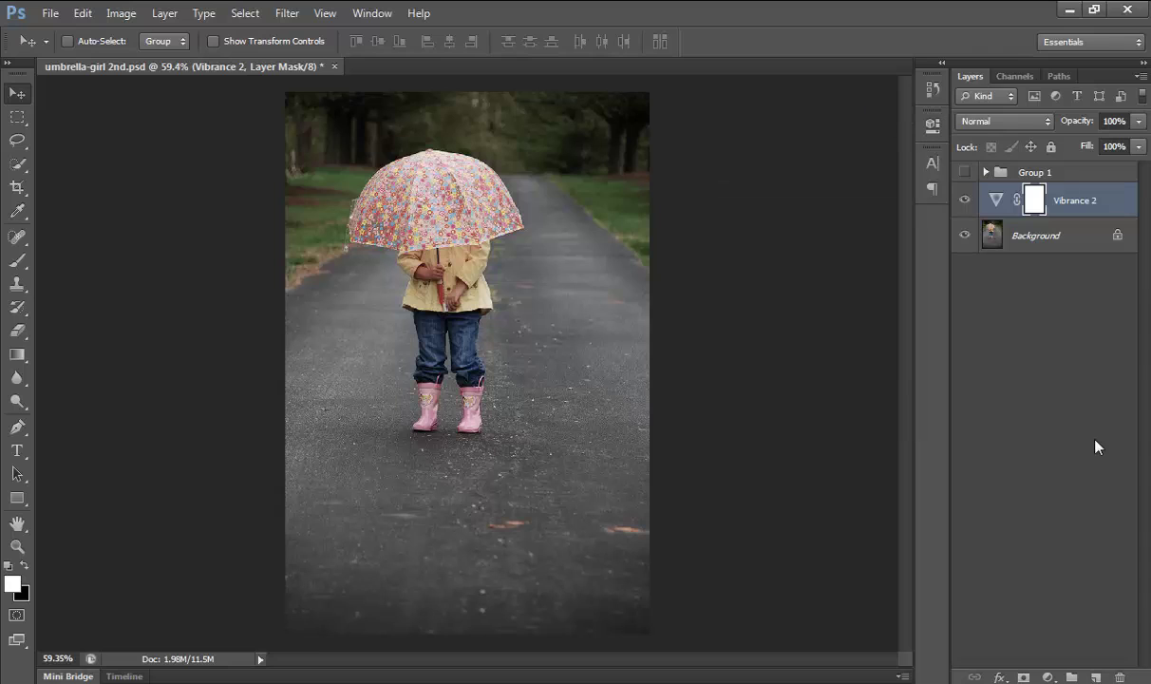
Step: Add a Levels adjustment layer above the Vibrance layer and set its RGB white input level to 227
left_click(1048, 676)
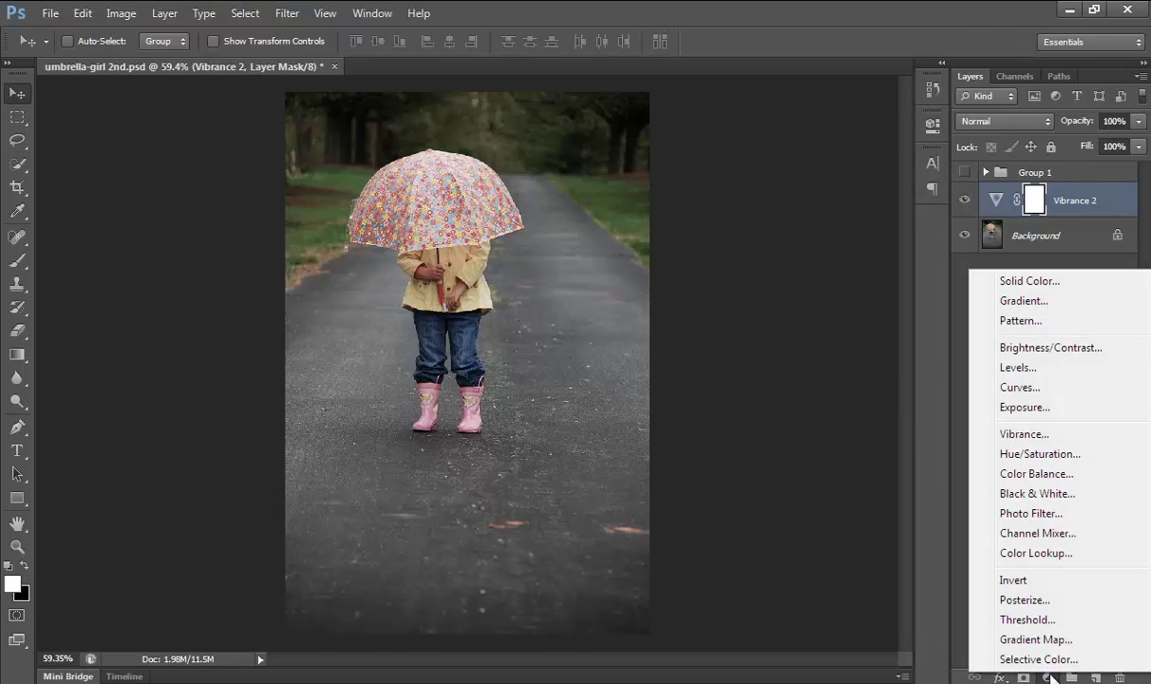
left_click(1024, 369)
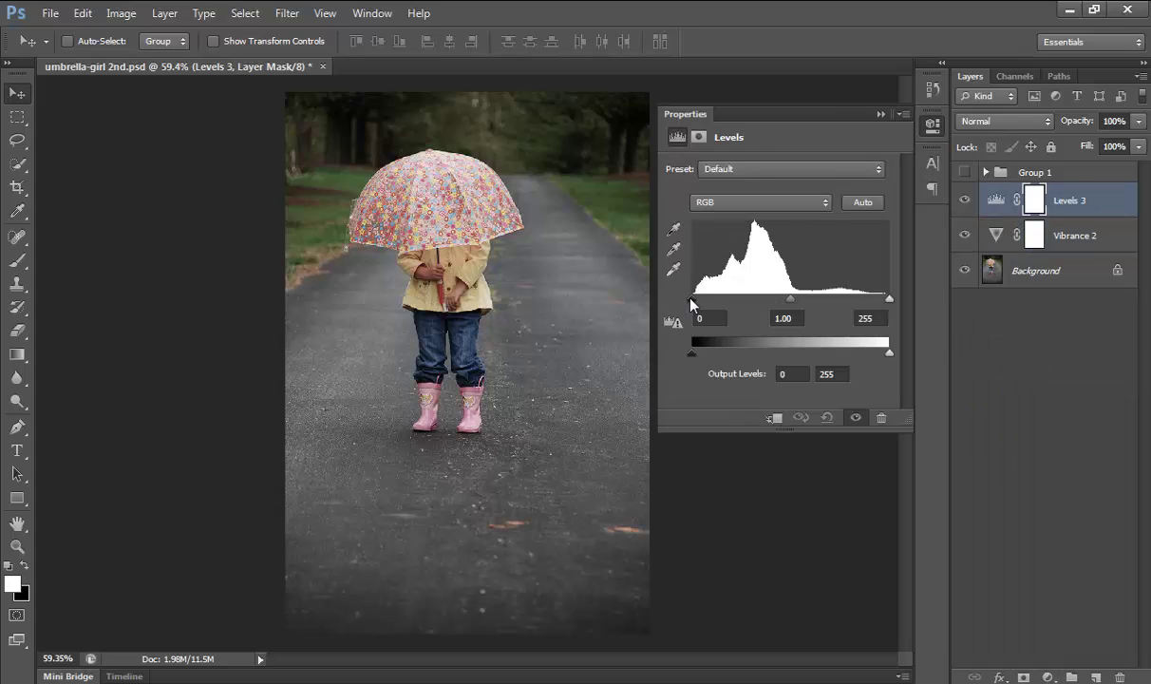
left_click_drag(692, 301, 692, 302)
left_click_drag(889, 299, 869, 299)
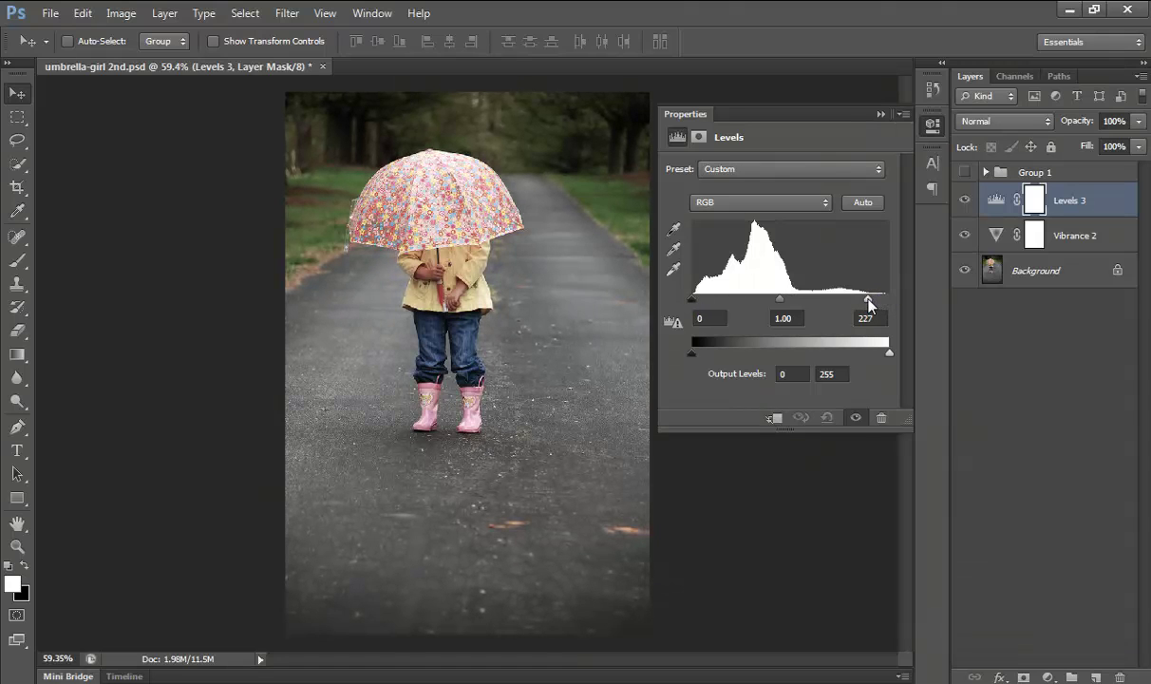
left_click(880, 114)
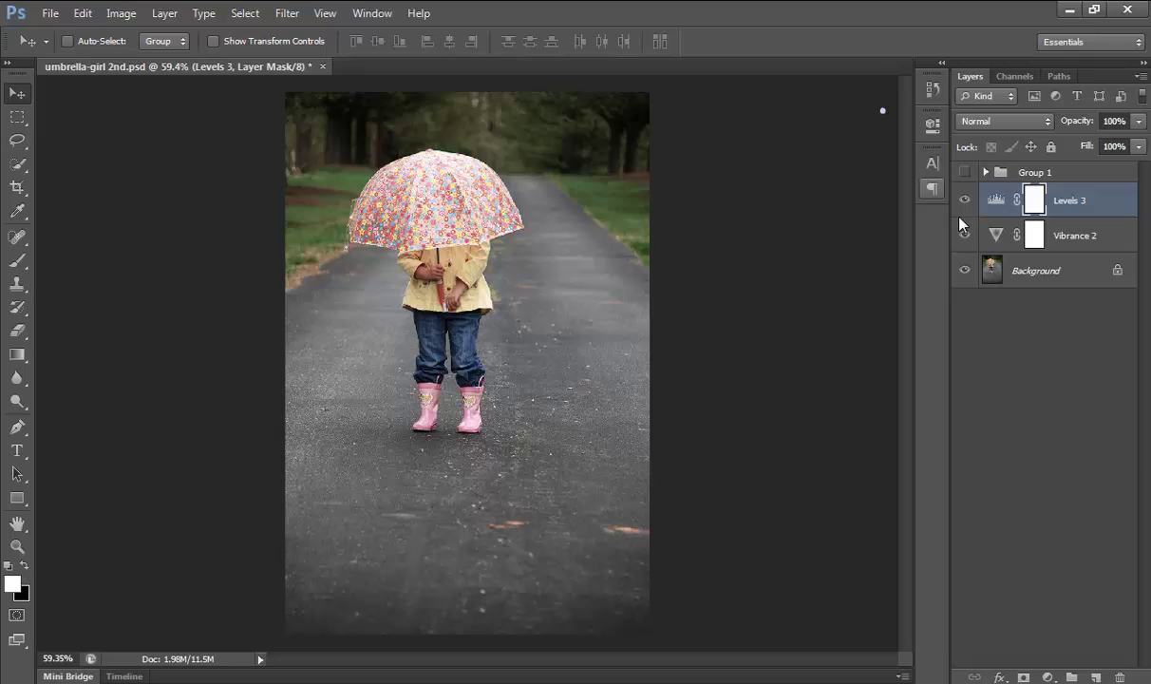
Step: Add a Brightness/Contrast adjustment layer with brightness 36 and contrast -17
left_click(1047, 678)
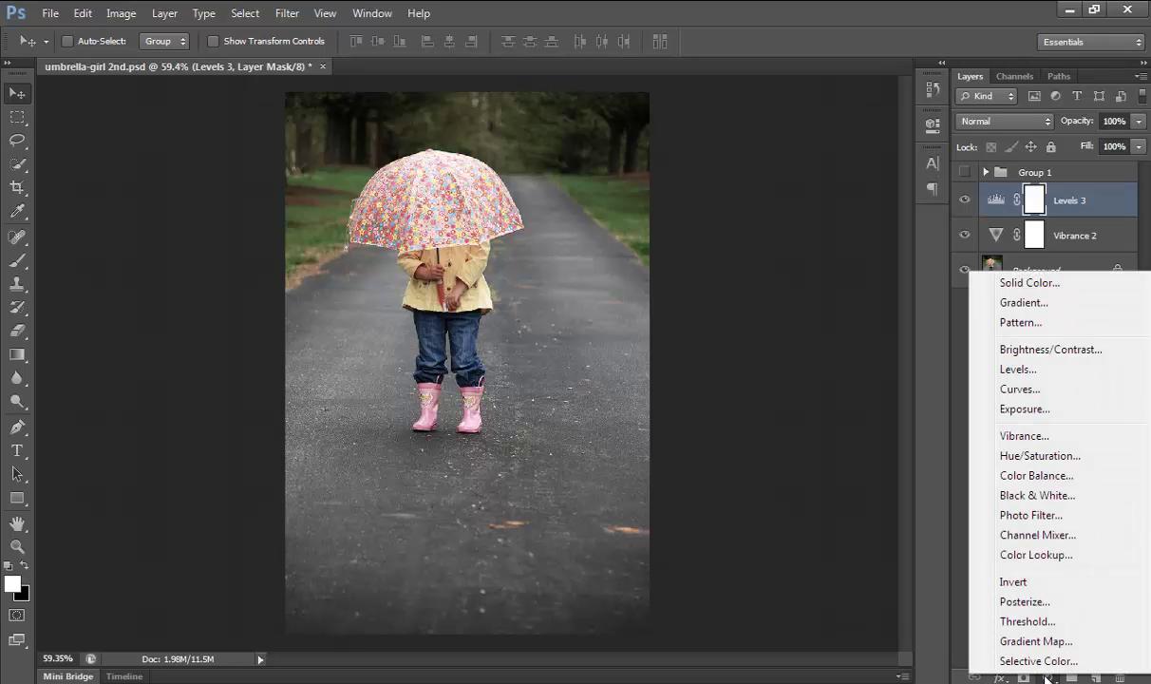
left_click(1023, 350)
left_click_drag(779, 216, 739, 256)
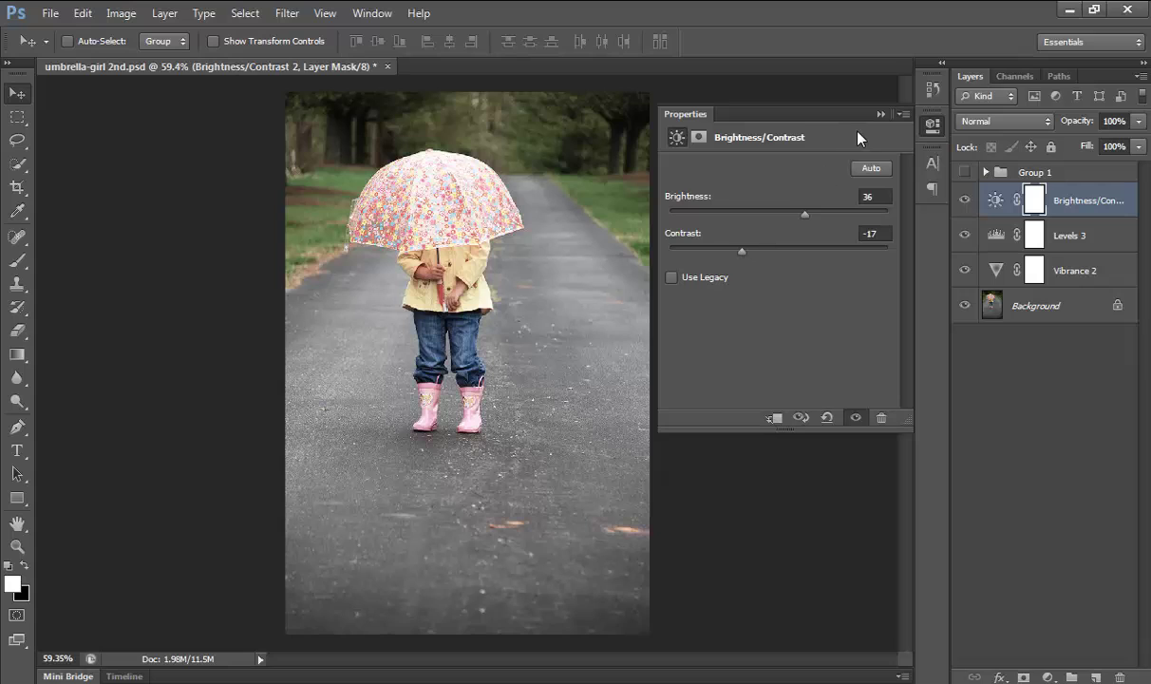
left_click(880, 115)
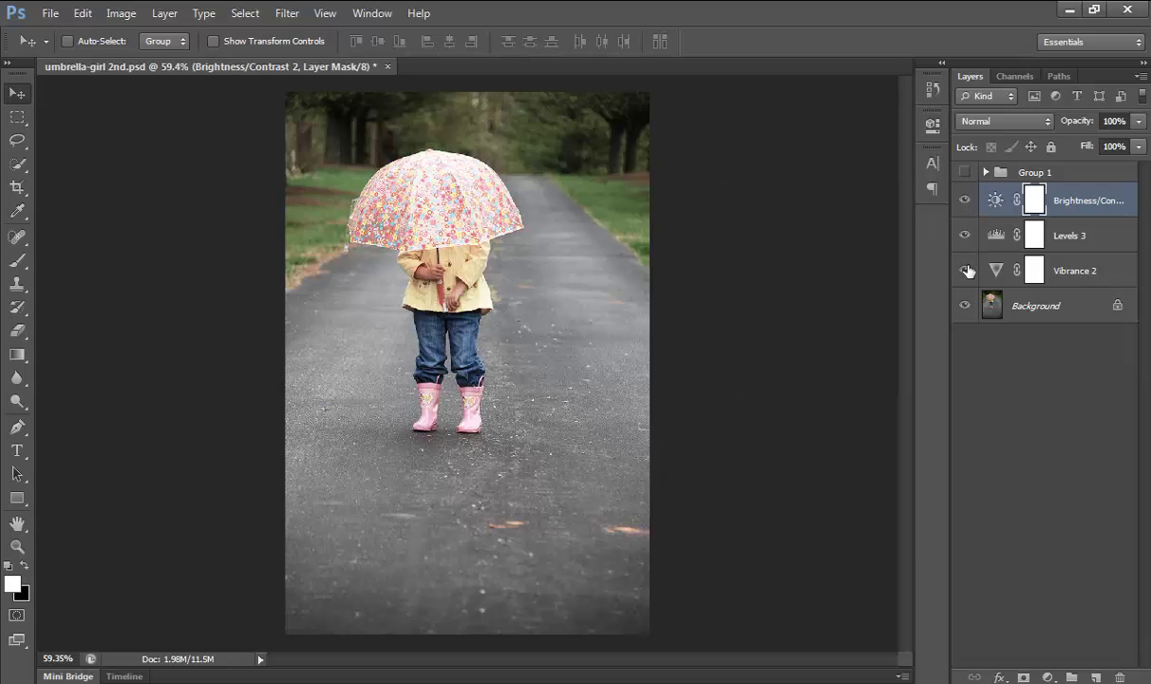
Step: Add a Color Balance adjustment layer and shift its midtones slightly toward red and yellow
left_click(1047, 677)
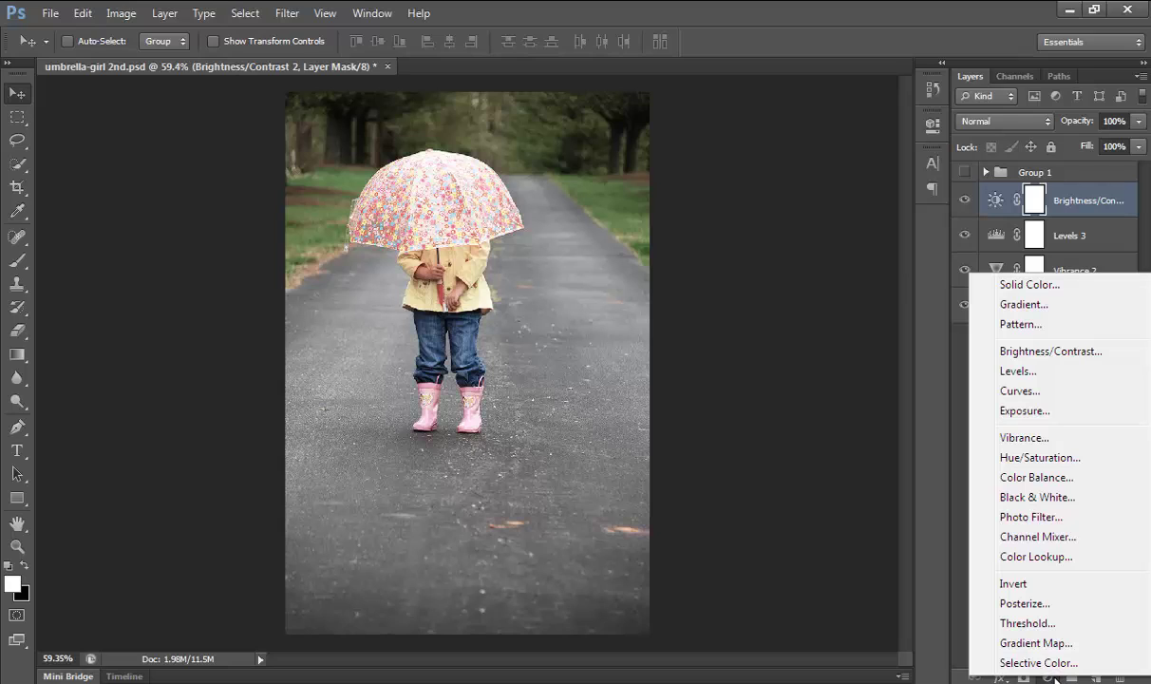
left_click(1032, 478)
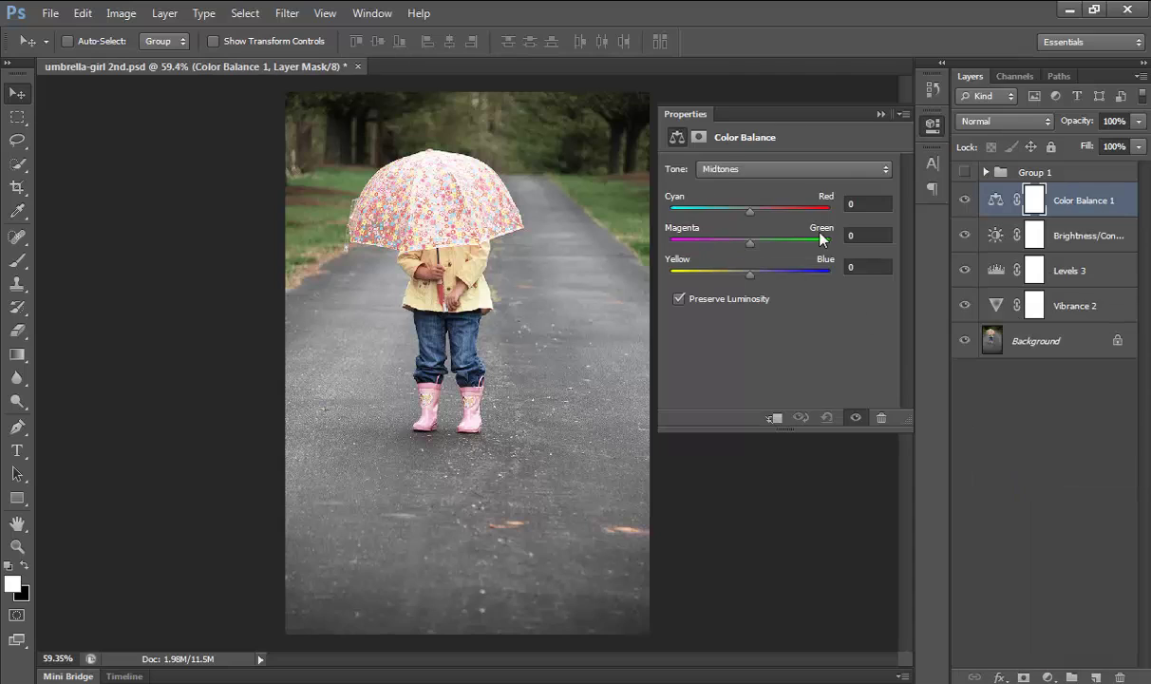
left_click_drag(750, 215, 758, 219)
left_click_drag(751, 276, 742, 279)
left_click(880, 112)
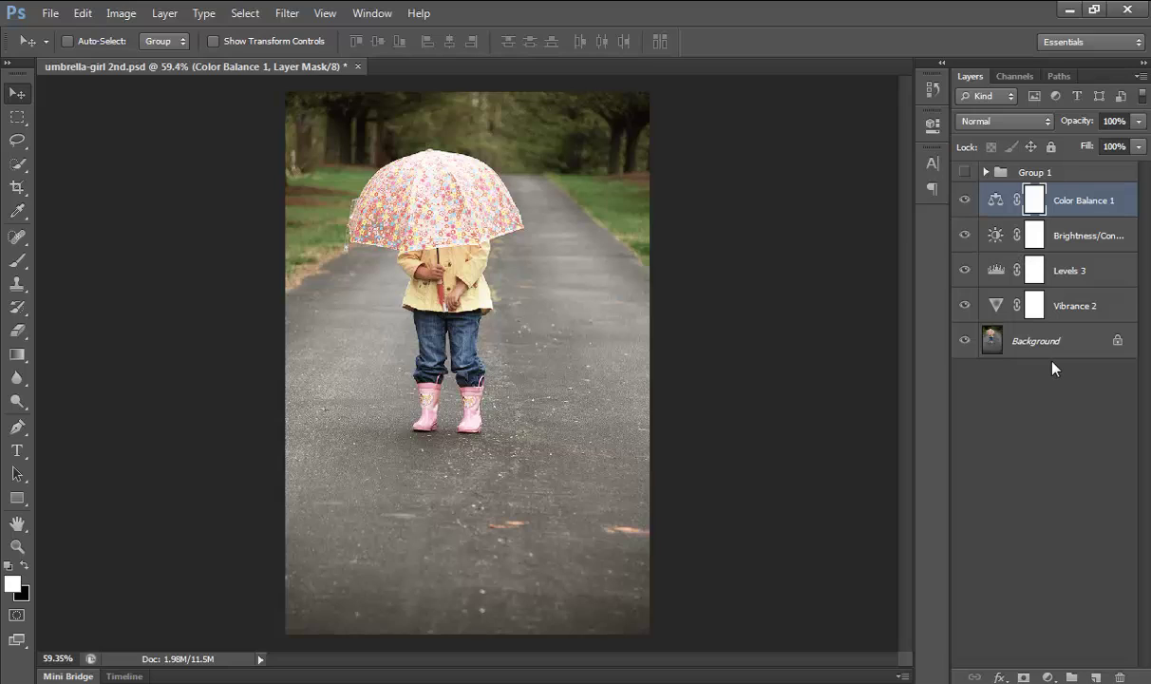
Step: Stamp all visible layers into a new layer below Group 1 and set its blend mode to Hard Light
key("ctrl+shift+alt+e")
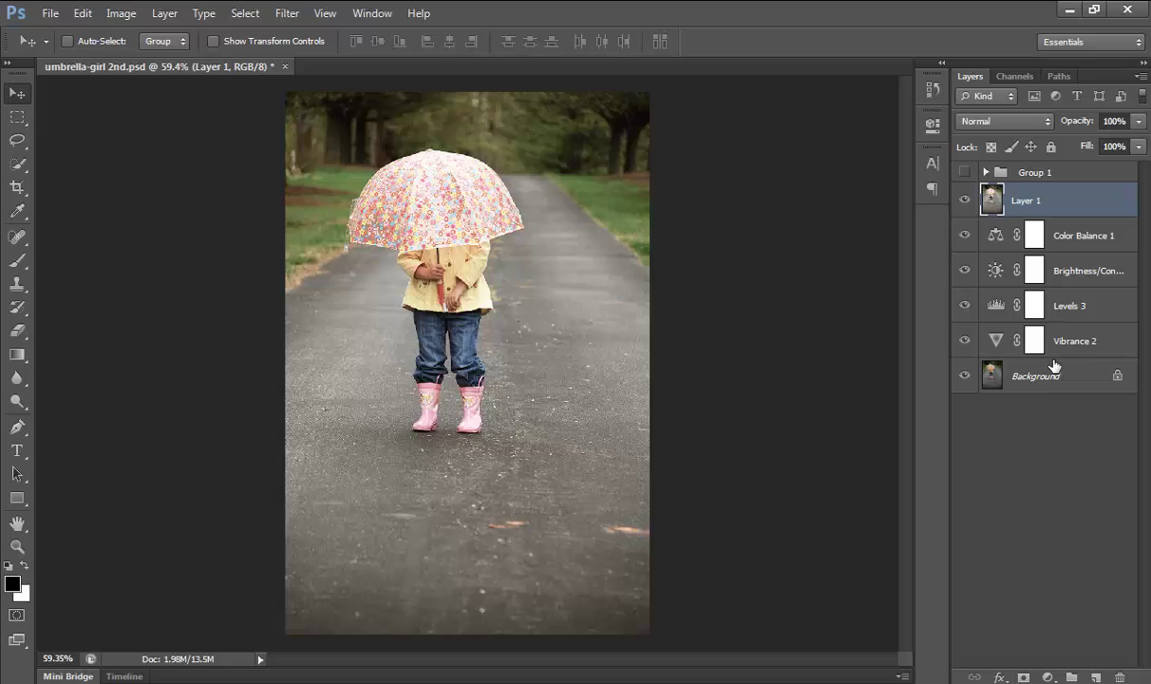
left_click(1038, 122)
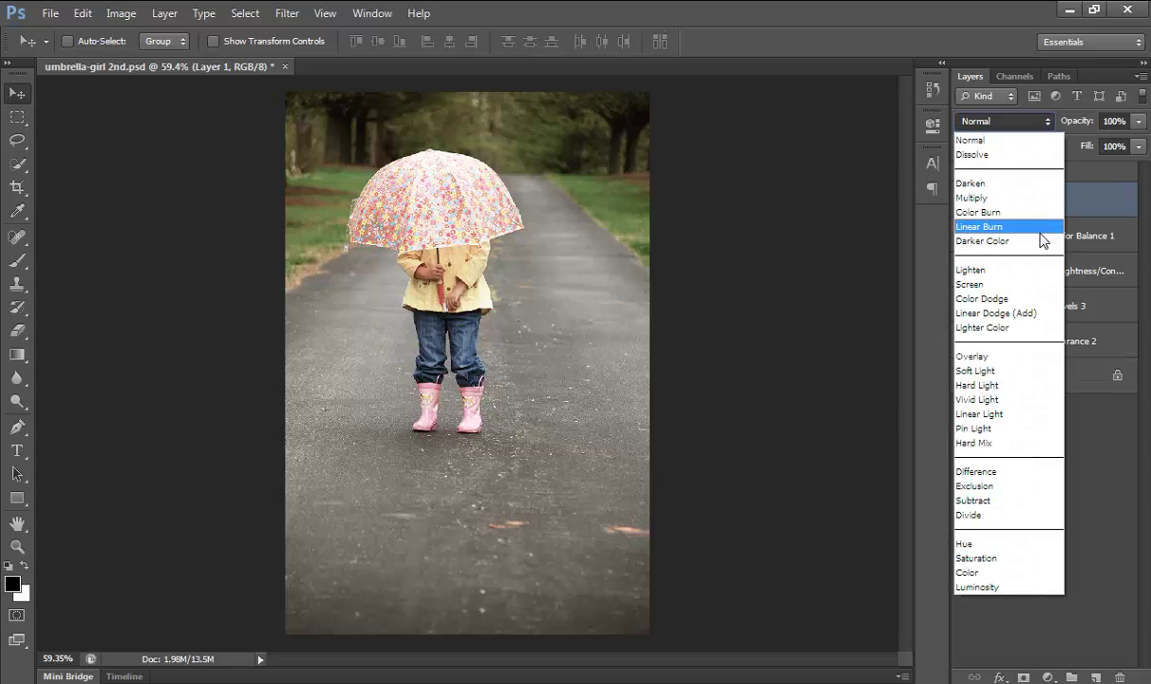
left_click(1038, 370)
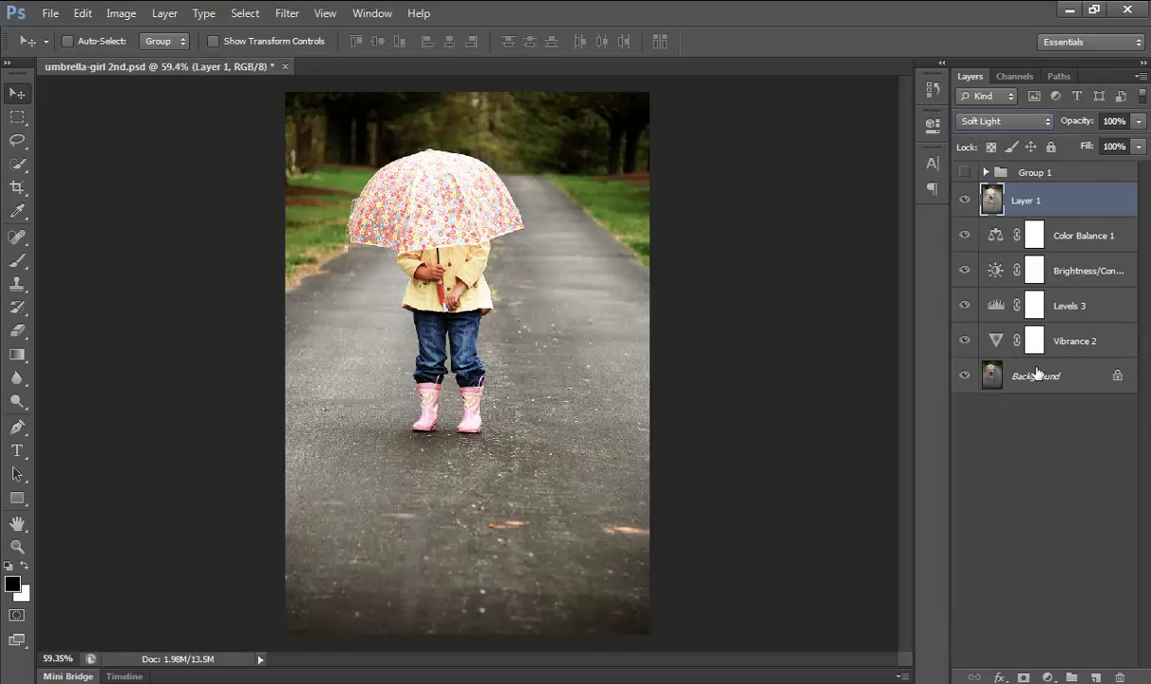
left_click(1002, 122)
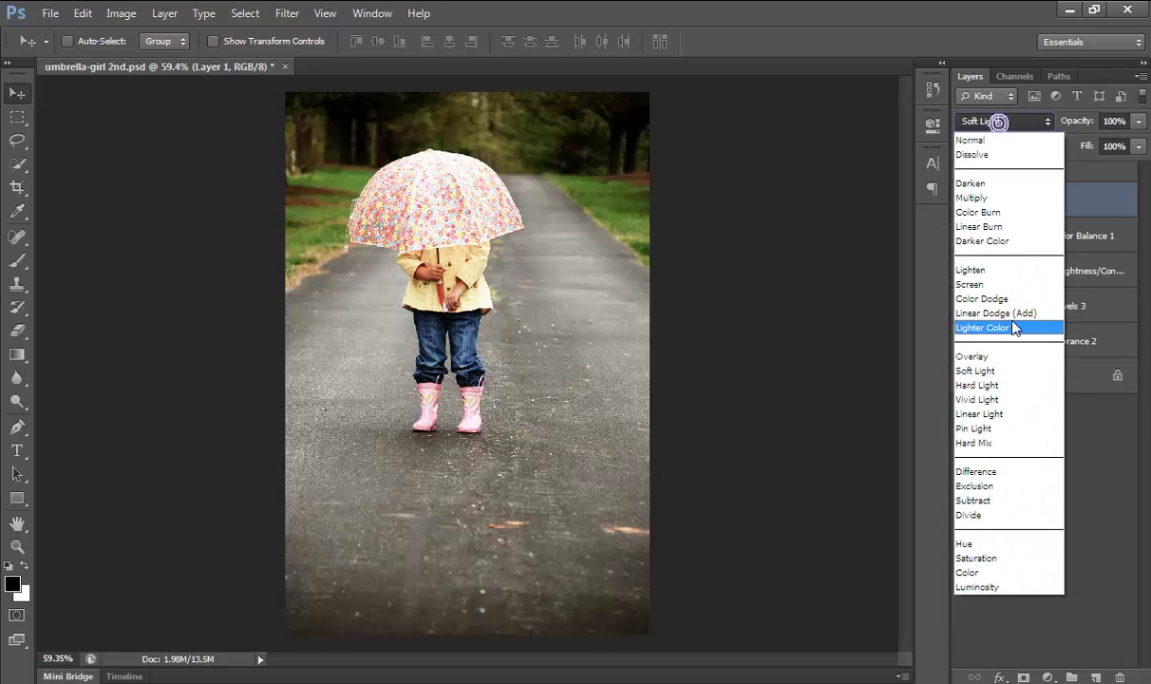
left_click(1017, 386)
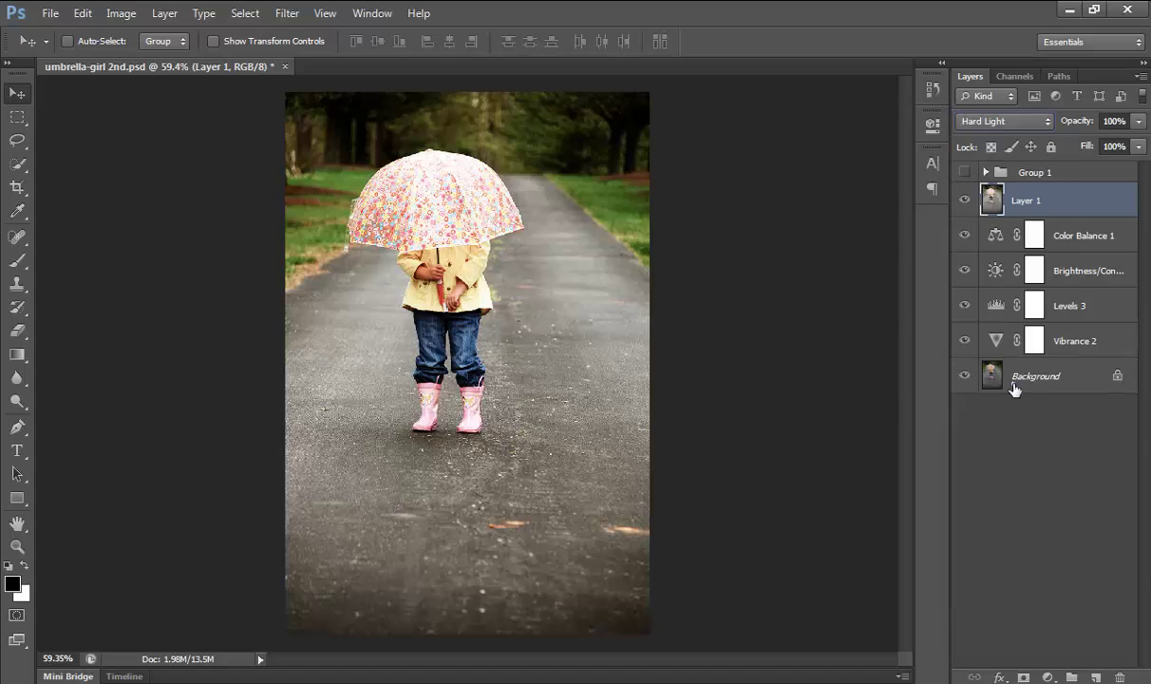
Step: Apply a High Pass filter with a 1.9-pixel radius to the stamped Hard Light layer
left_click(286, 14)
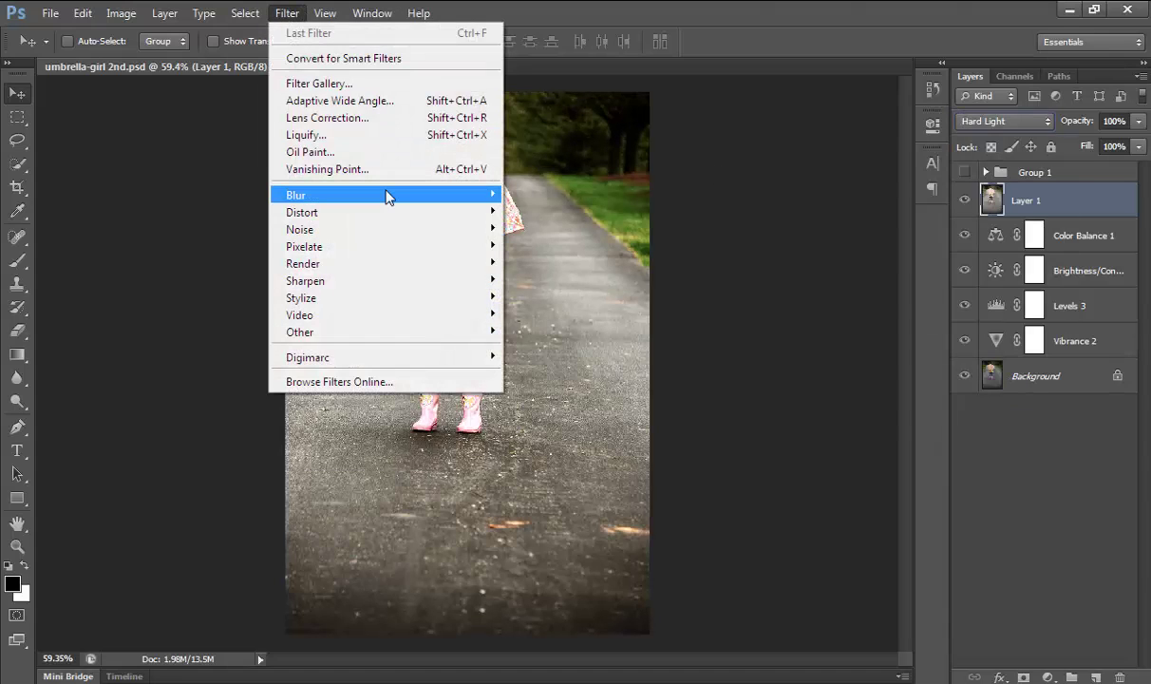
mouse_move(449, 333)
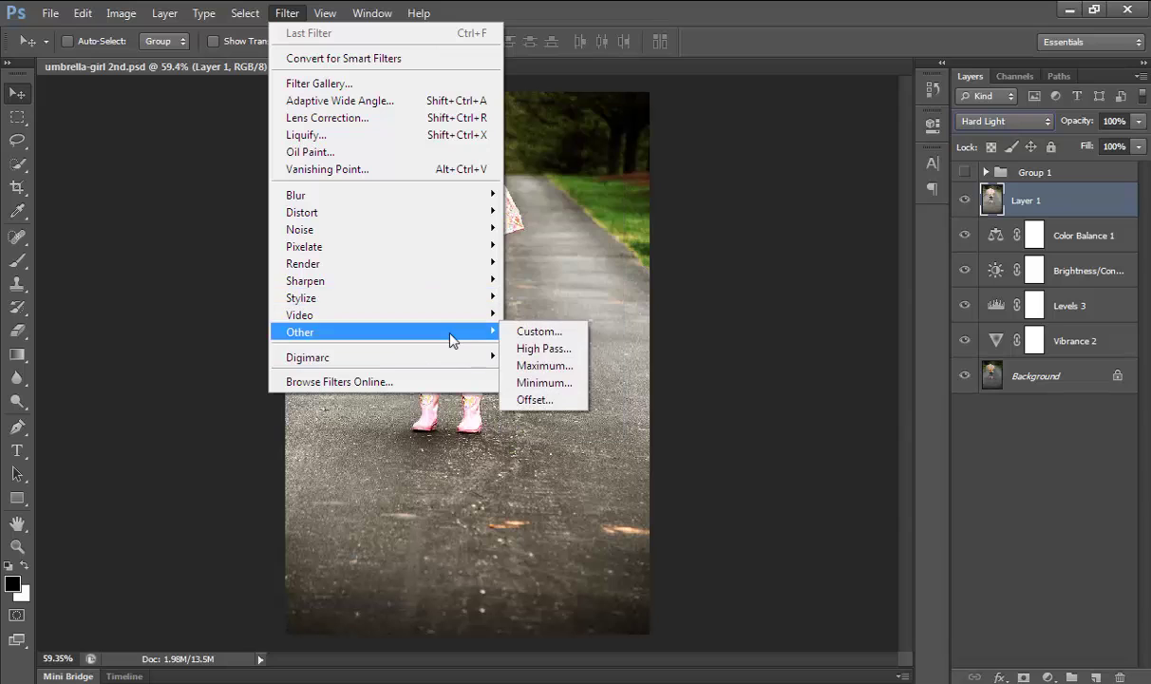
left_click(544, 349)
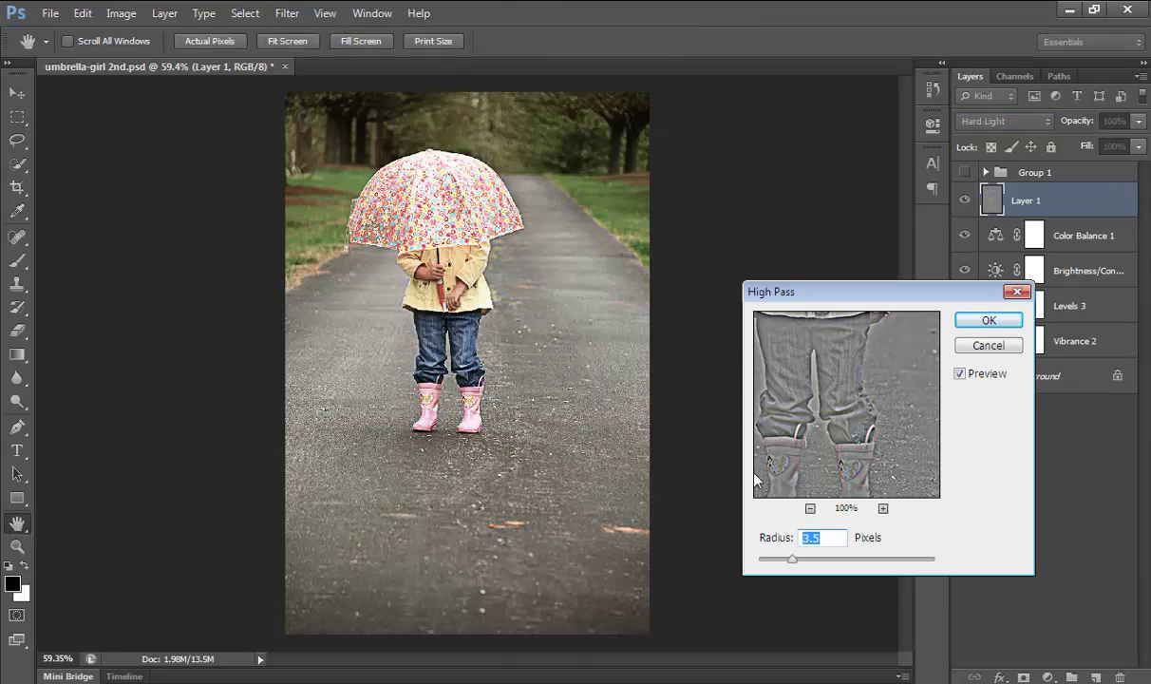
left_click_drag(793, 559, 775, 556)
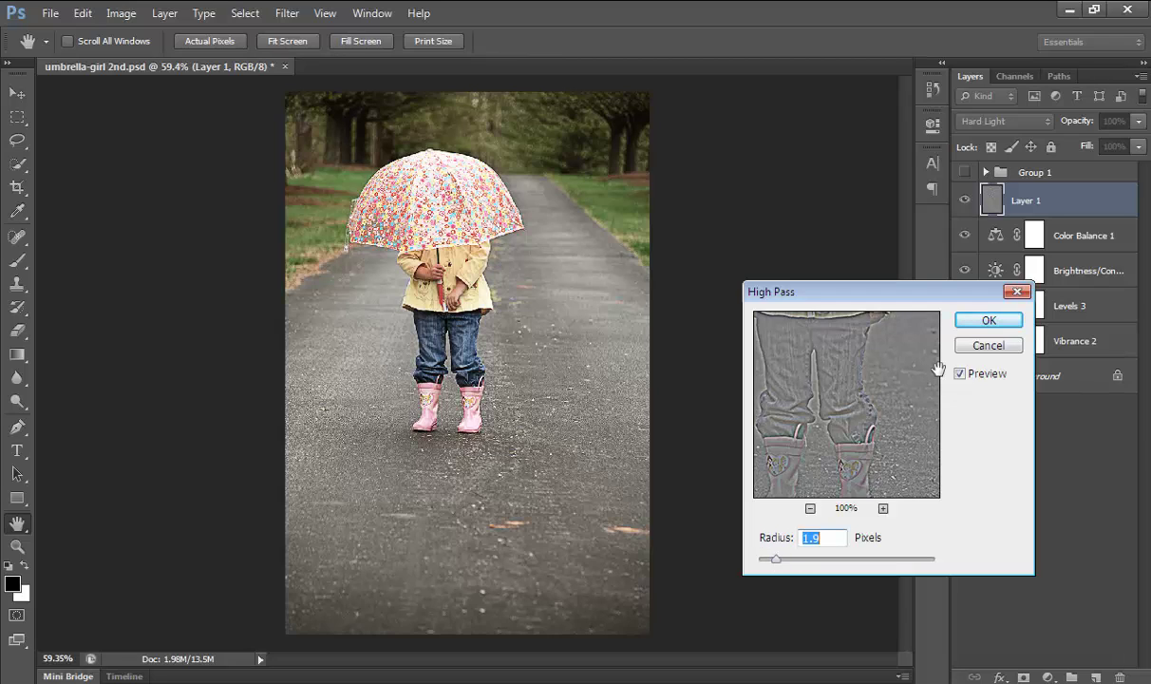
left_click(989, 321)
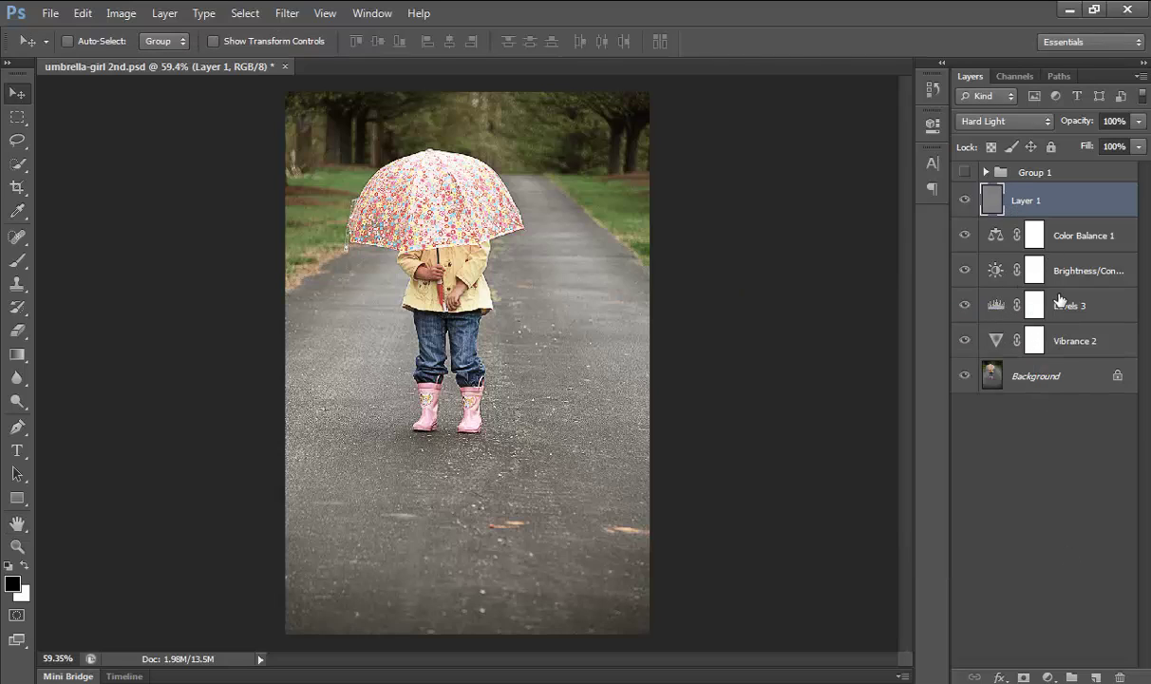
Step: Add a black-to-white Gradient Map adjustment layer, blended as Soft Light at 42% opacity
left_click(1048, 677)
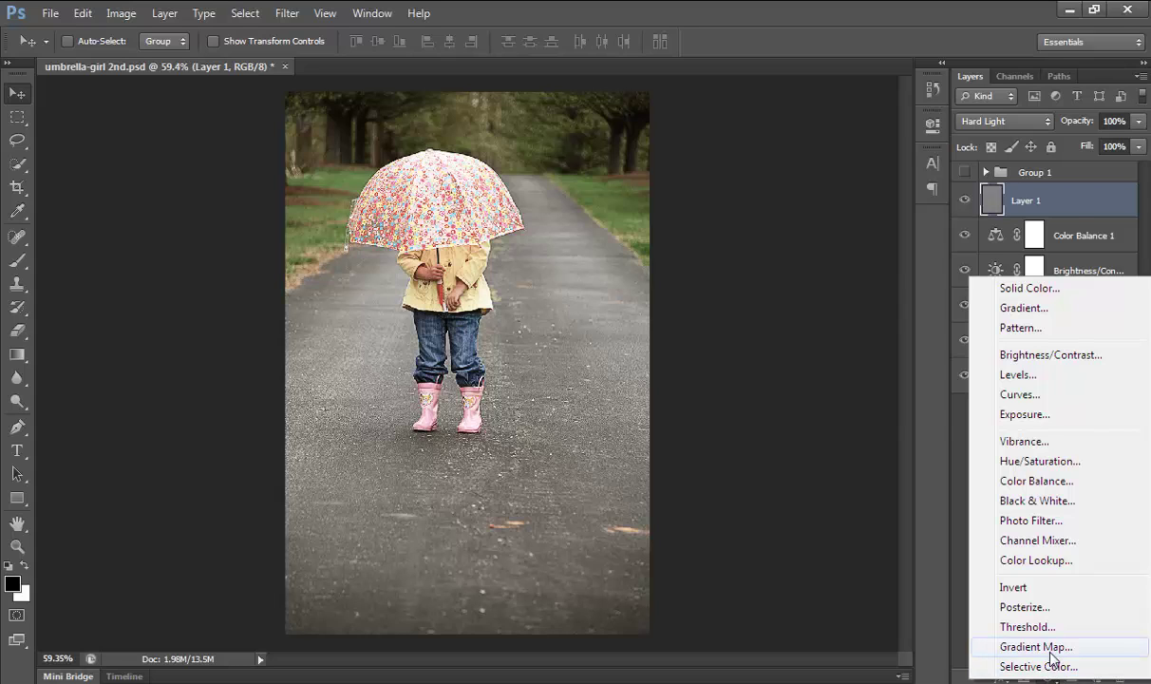
left_click(1037, 647)
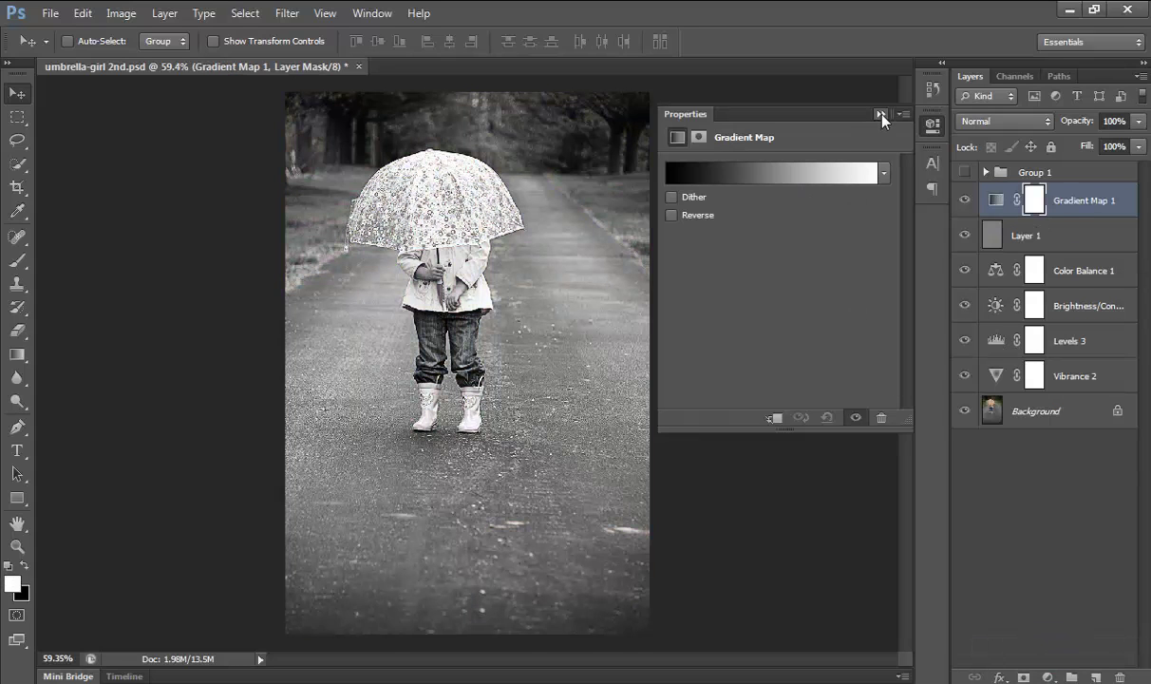
left_click(881, 115)
left_click(988, 121)
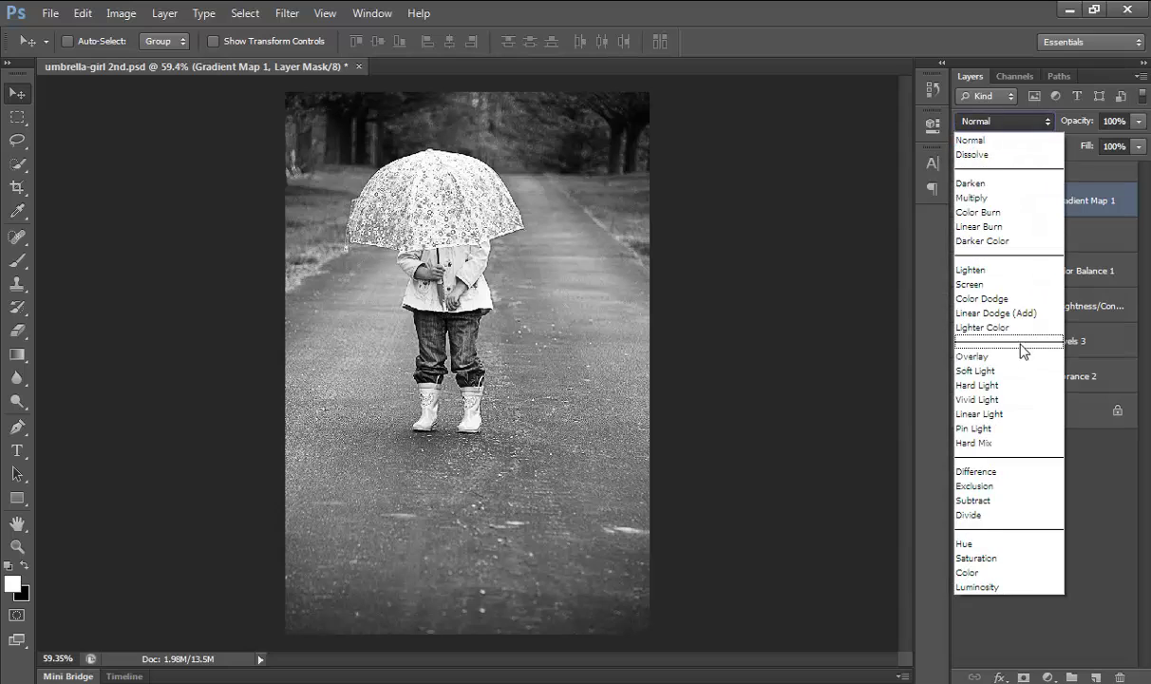
left_click(1023, 370)
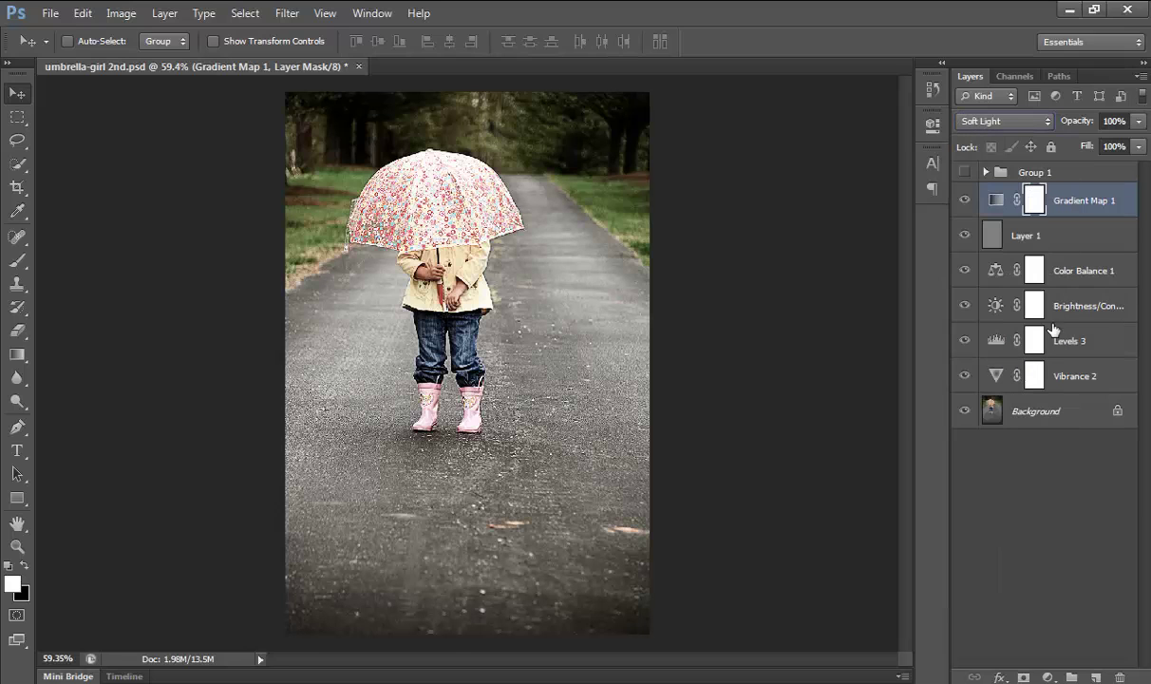
left_click_drag(1056, 118, 1033, 126)
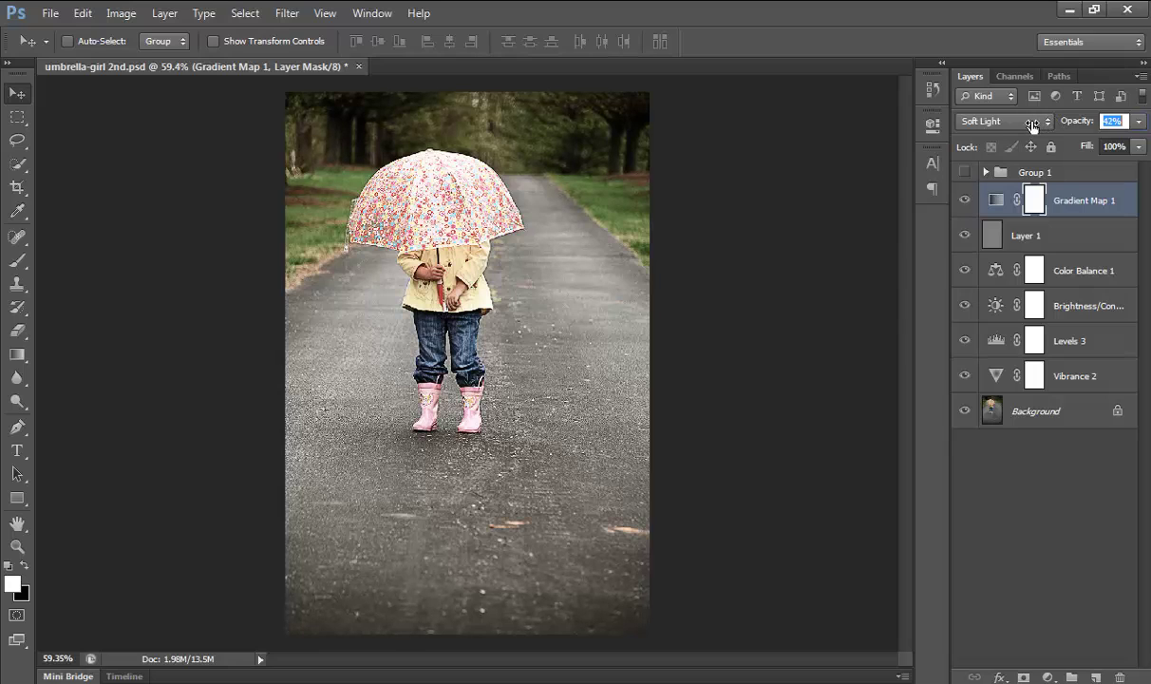
Step: Review the existing adjustment layers below Layer 1, comparing the photo with and without the Levels 3 adjustment
left_click(1089, 270)
left_click(1091, 304)
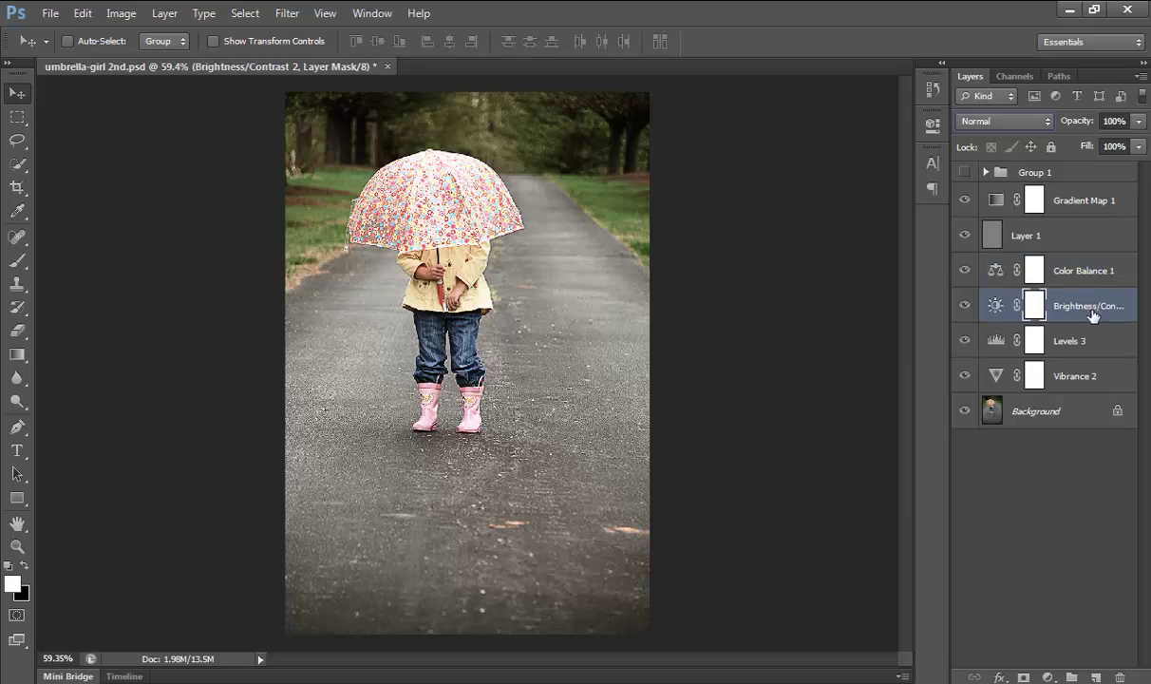
left_click(1098, 343)
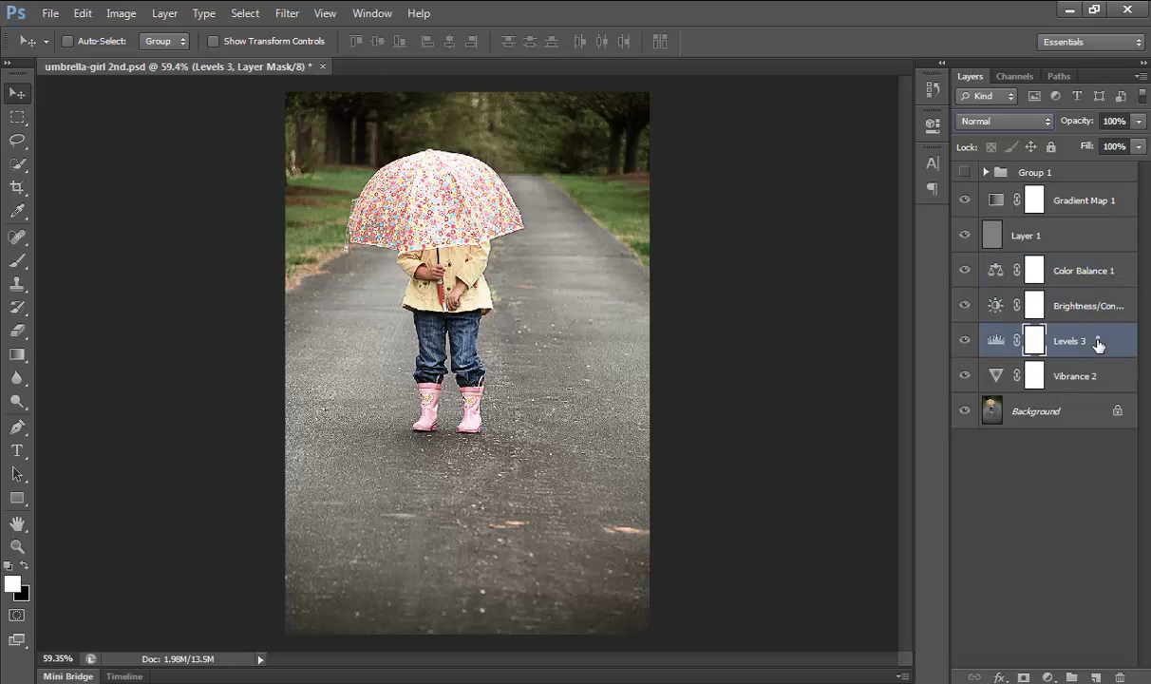
left_click(965, 341)
left_click(966, 342)
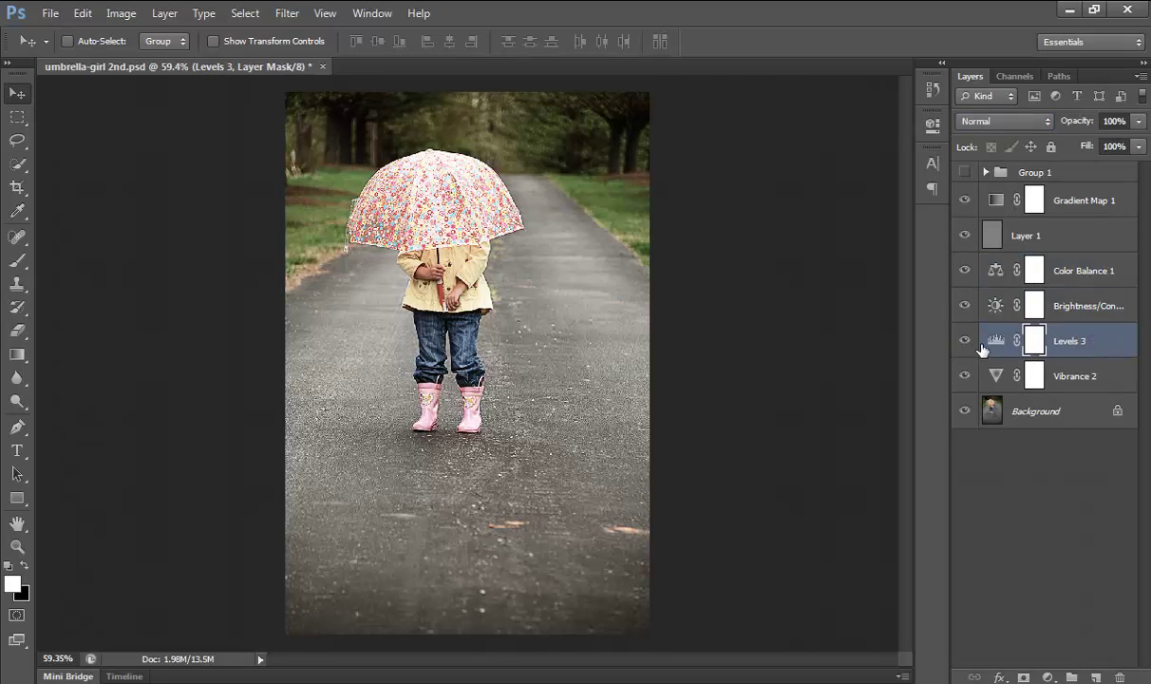
left_click(1074, 377)
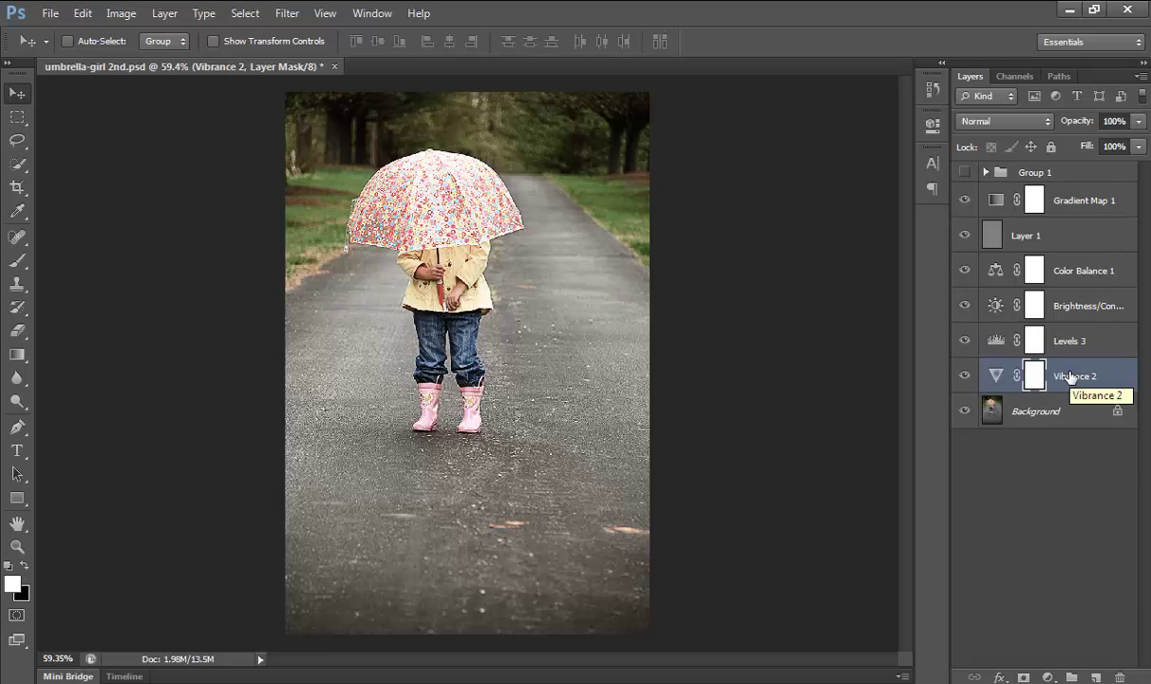
left_click(1084, 313)
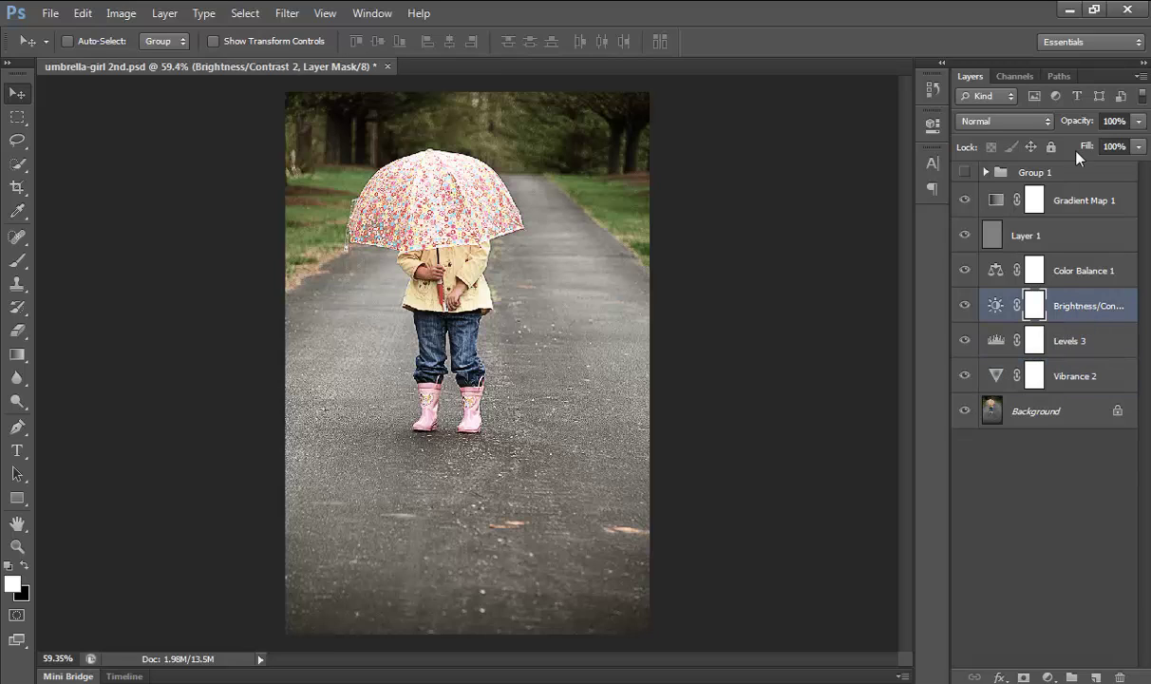
left_click_drag(1076, 126, 1063, 127)
Step: Add a Levels adjustment layer above Gradient Map 1 and raise its RGB black output level to 29
left_click(1014, 190)
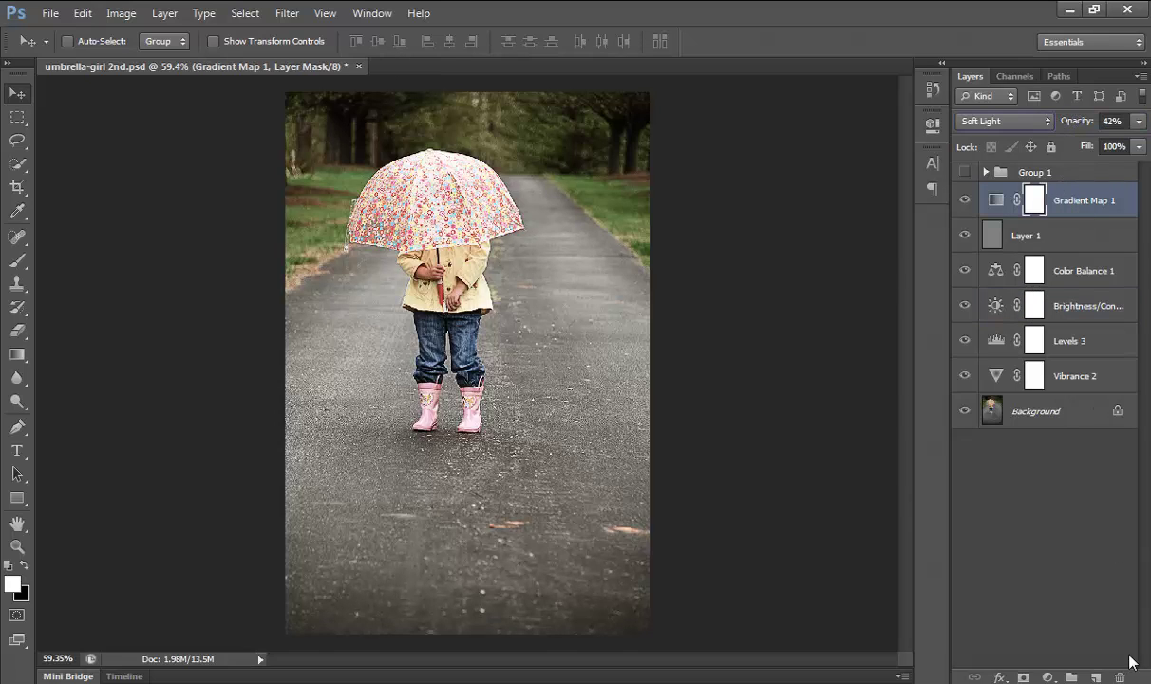
left_click(1047, 678)
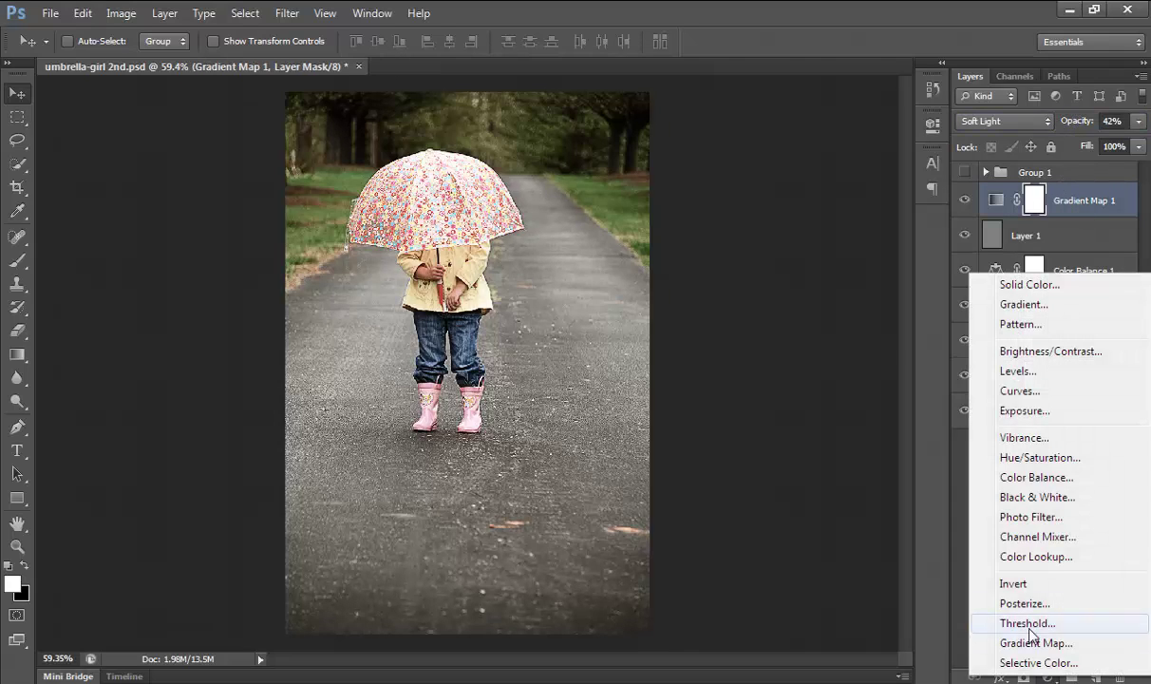
left_click(1012, 372)
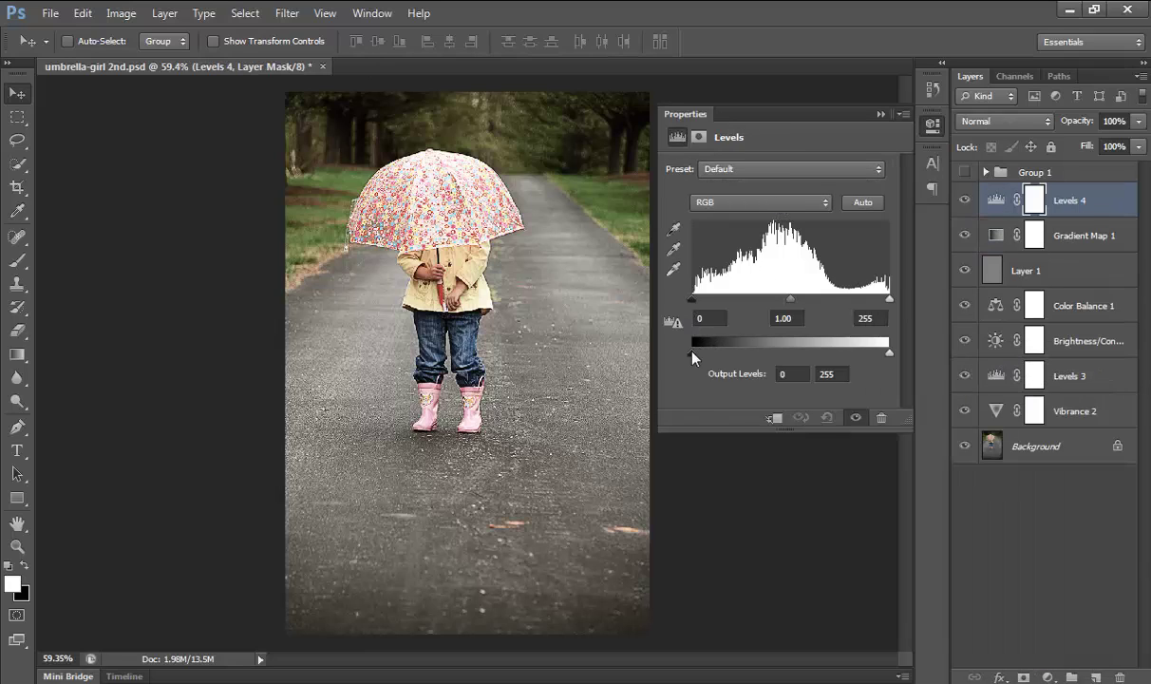
mouse_move(693, 355)
left_mouse_down()
mouse_move(715, 358)
mouse_move(693, 357)
left_mouse_up()
left_click_drag(696, 354, 714, 358)
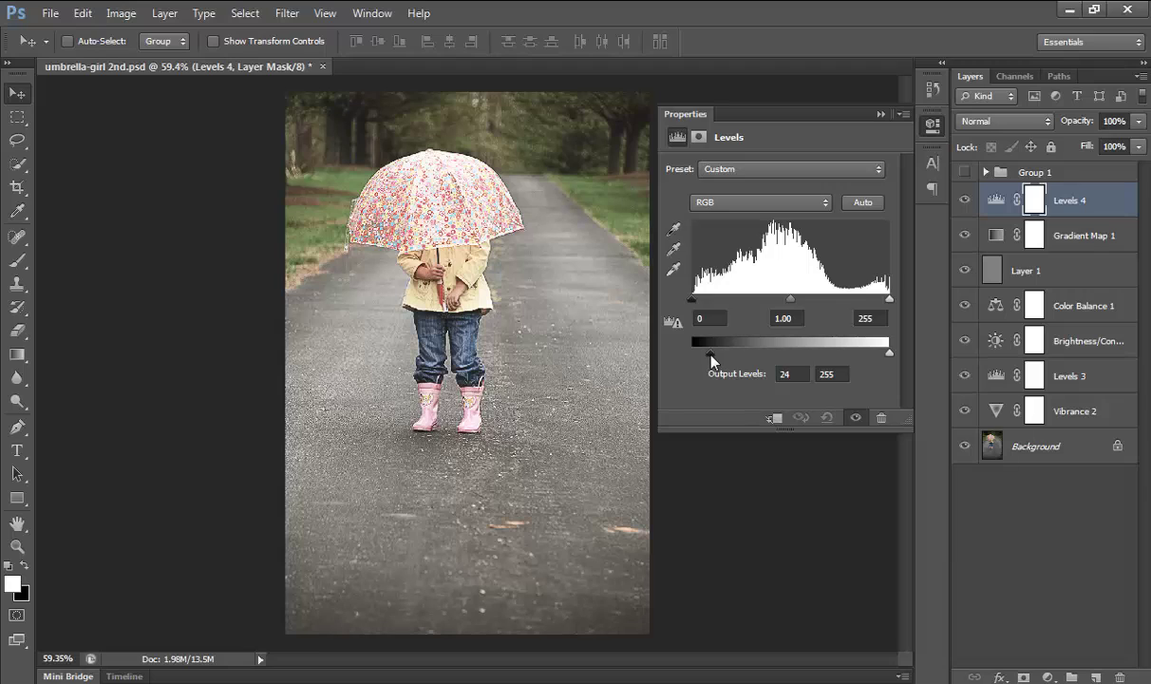
left_click_drag(712, 357, 717, 359)
Step: In the new Levels layer's Blue channel, raise the black output level to about 36 and slightly lower the white output level
left_click(745, 201)
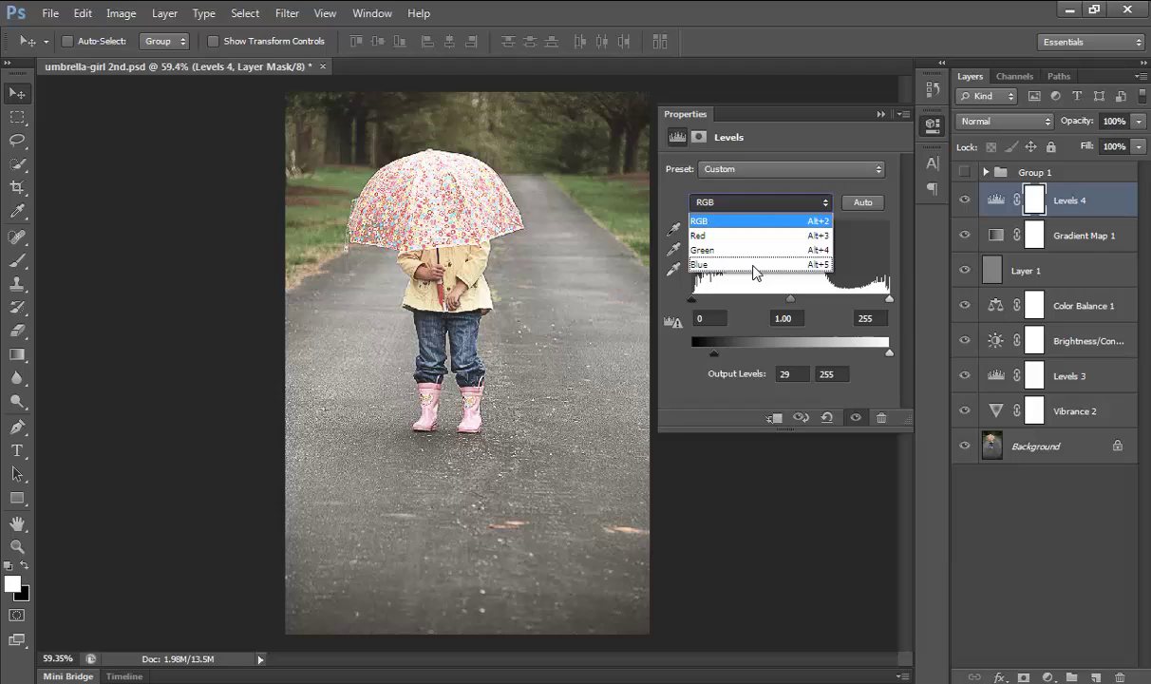
left_click(753, 265)
left_click_drag(692, 353, 722, 355)
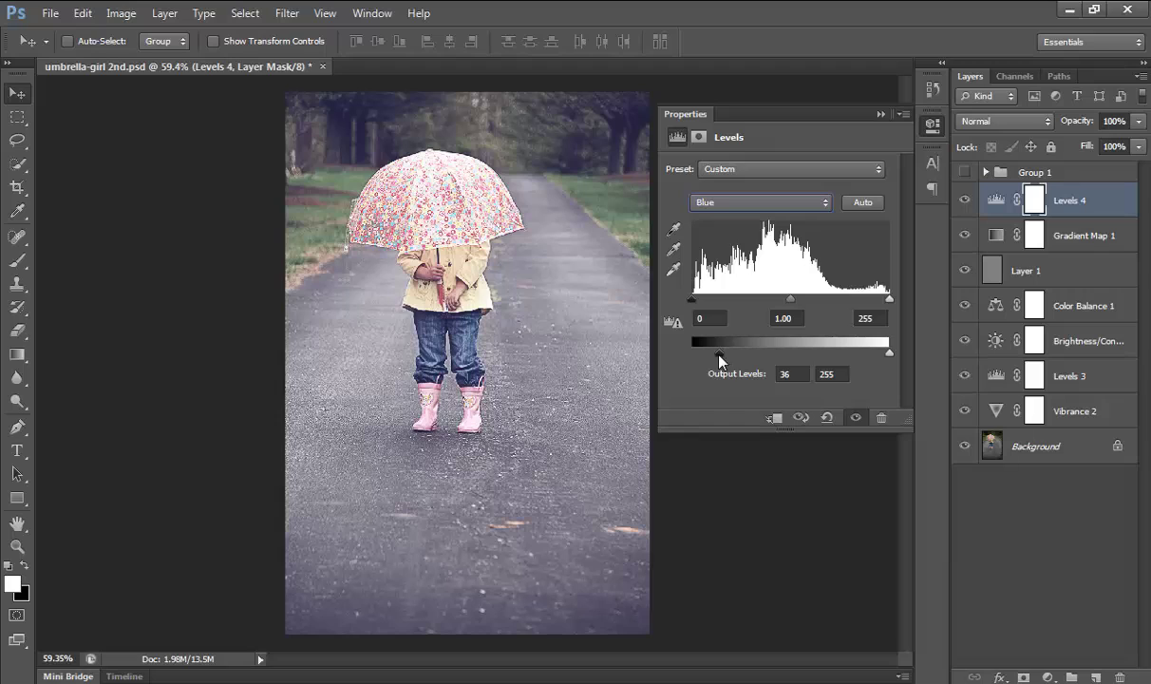
mouse_move(889, 354)
left_mouse_down()
mouse_move(866, 357)
mouse_move(879, 357)
left_mouse_up()
left_click(881, 113)
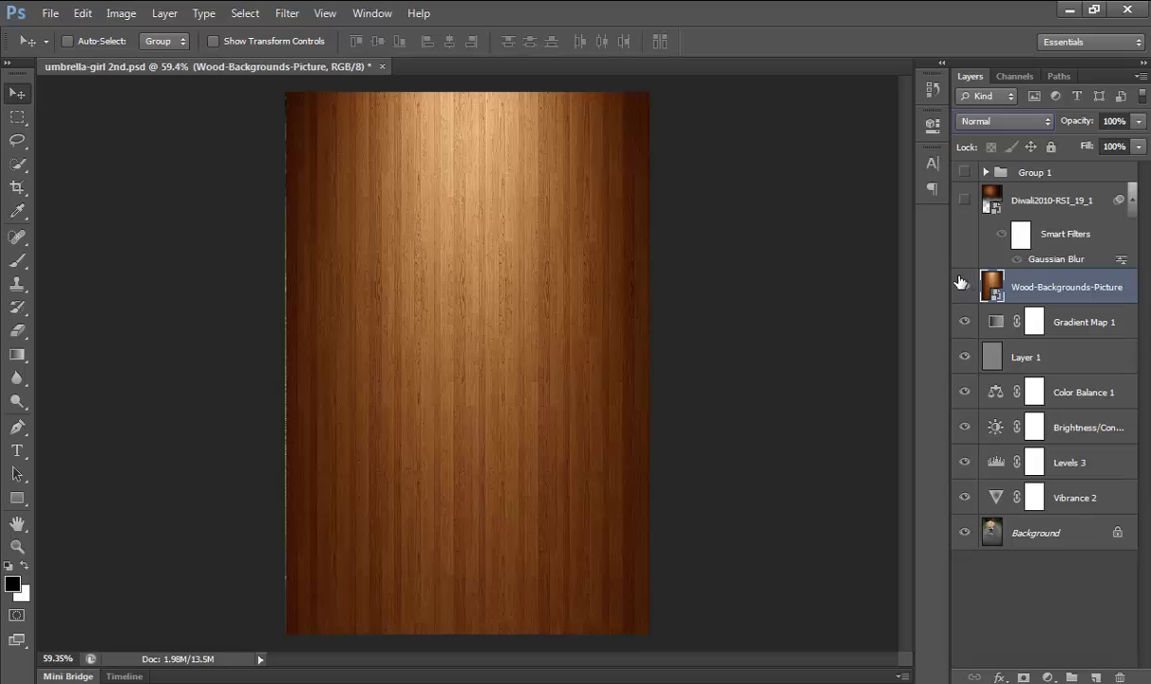
Step: Set the Wood-Backgrounds-Picture layer's blend mode to Screen and its opacity to 40%
left_click(998, 121)
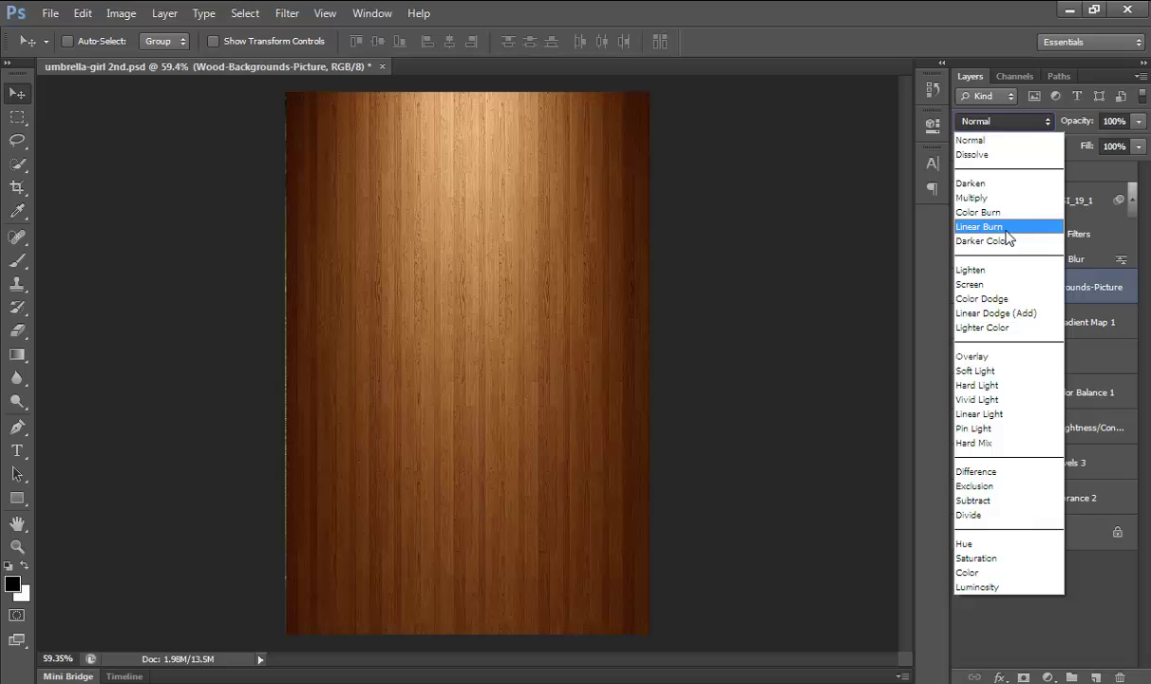
left_click(1004, 288)
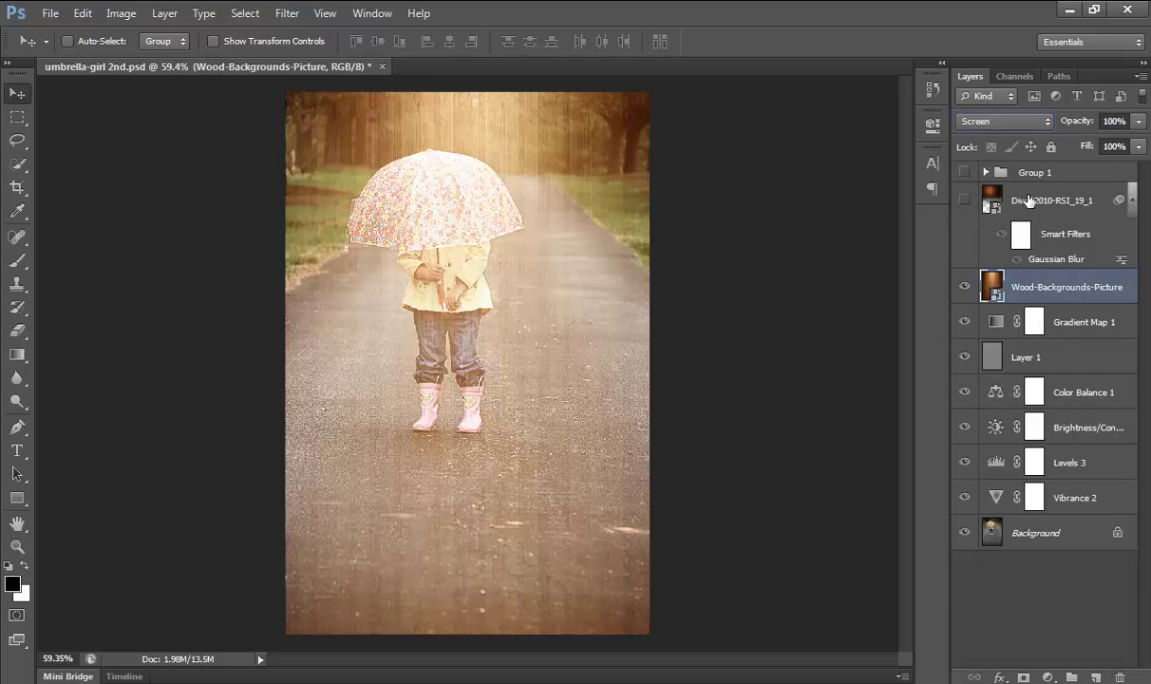
left_click_drag(1074, 123, 1017, 133)
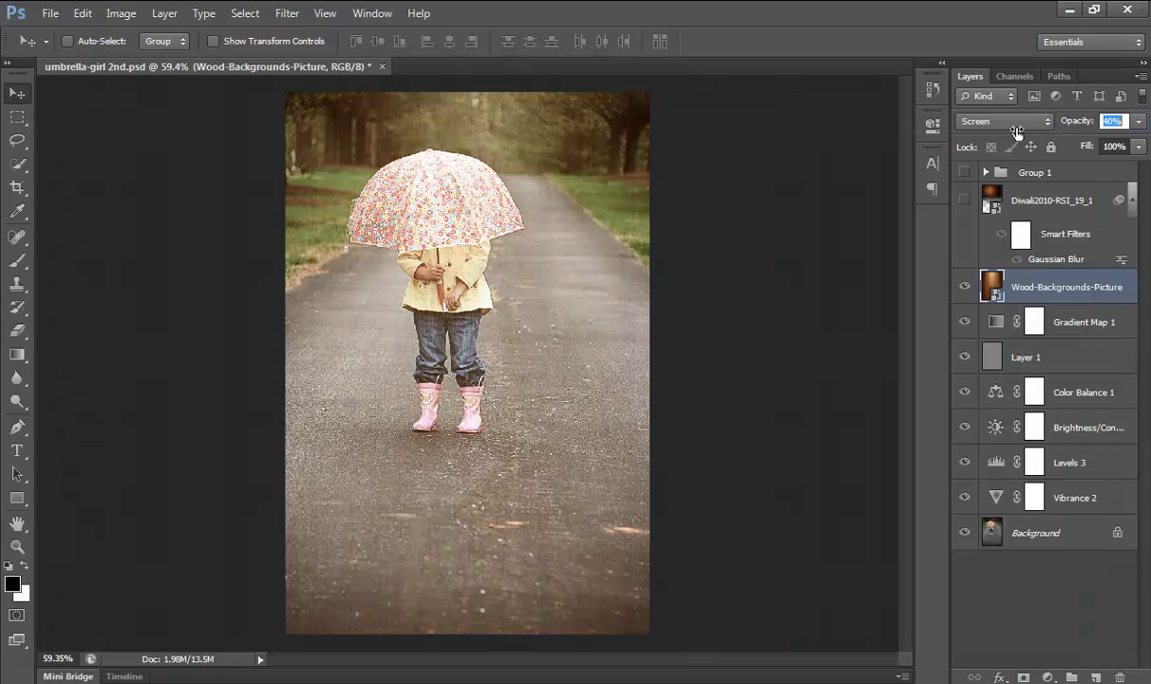
Step: Show the blurred Diwali2010-RSI_19_1 layer and blend it as Screen at 56% opacity
key("alt+bracketright")
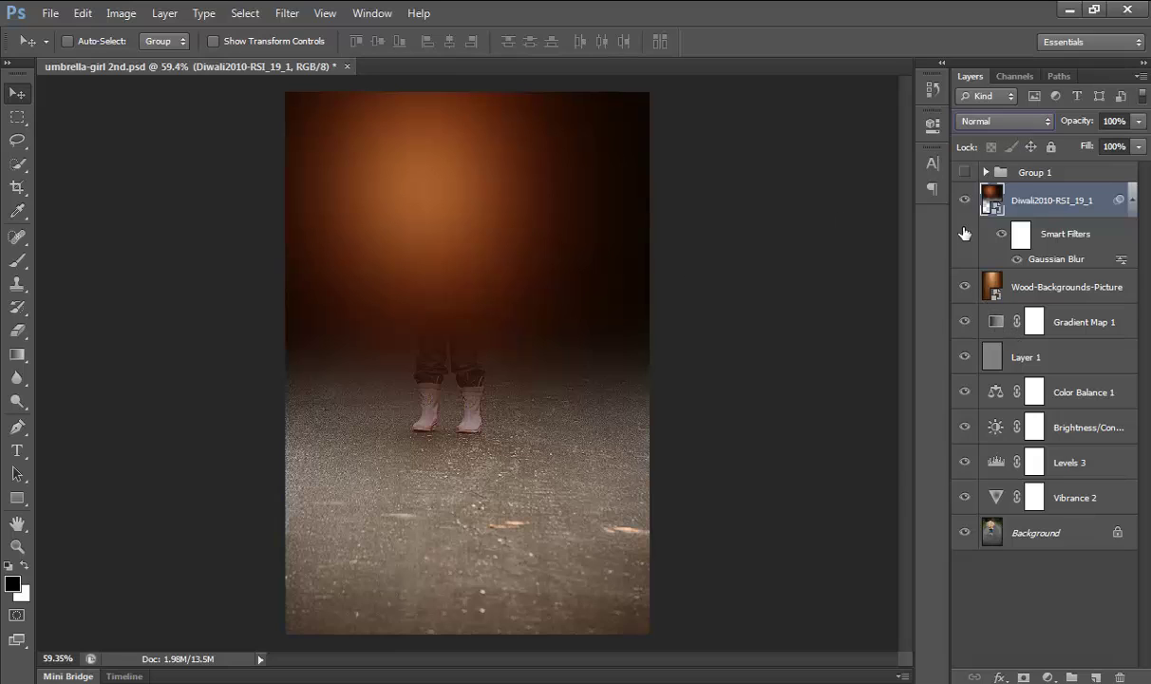
left_click(987, 125)
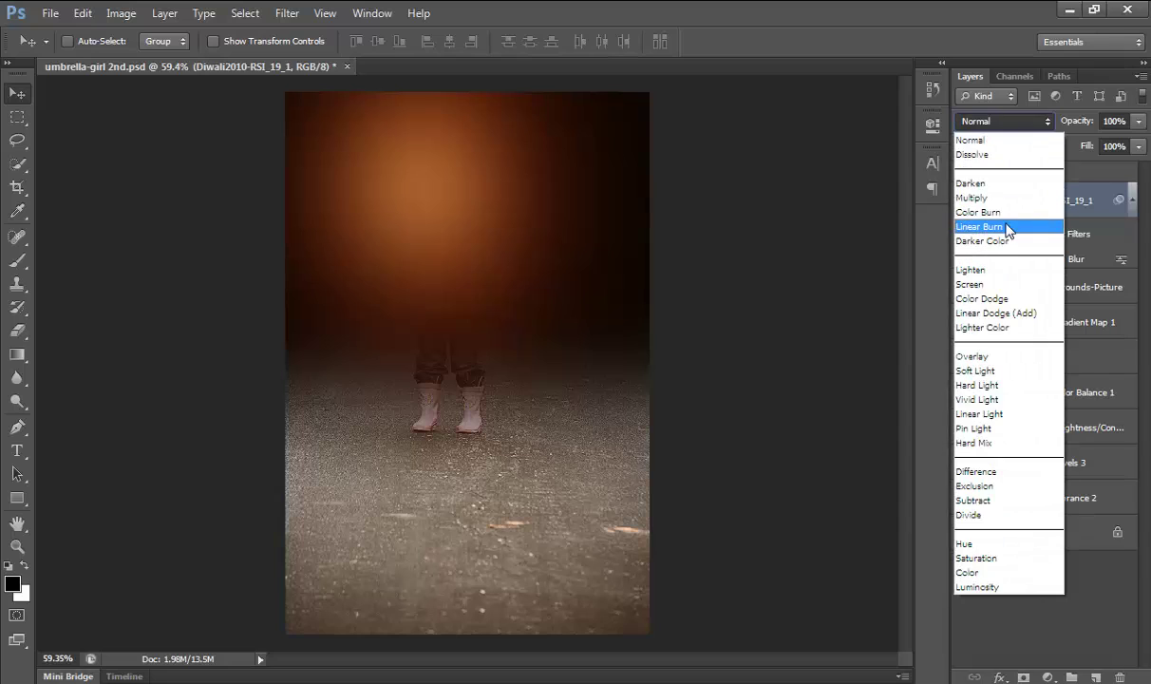
left_click(1008, 285)
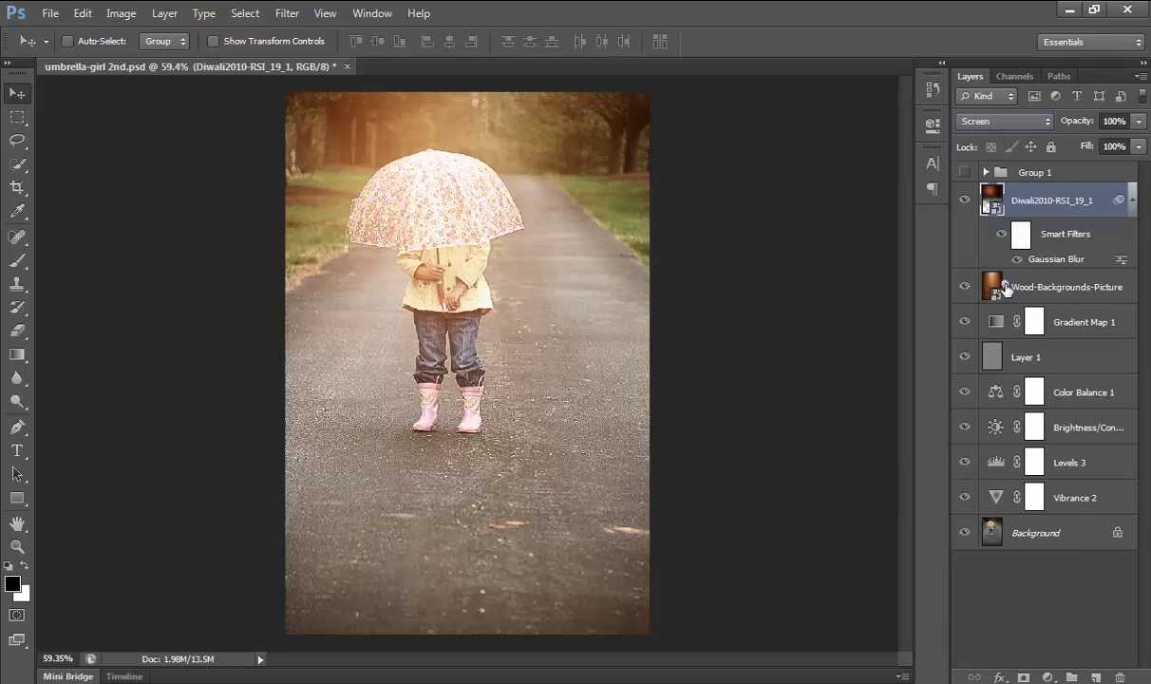
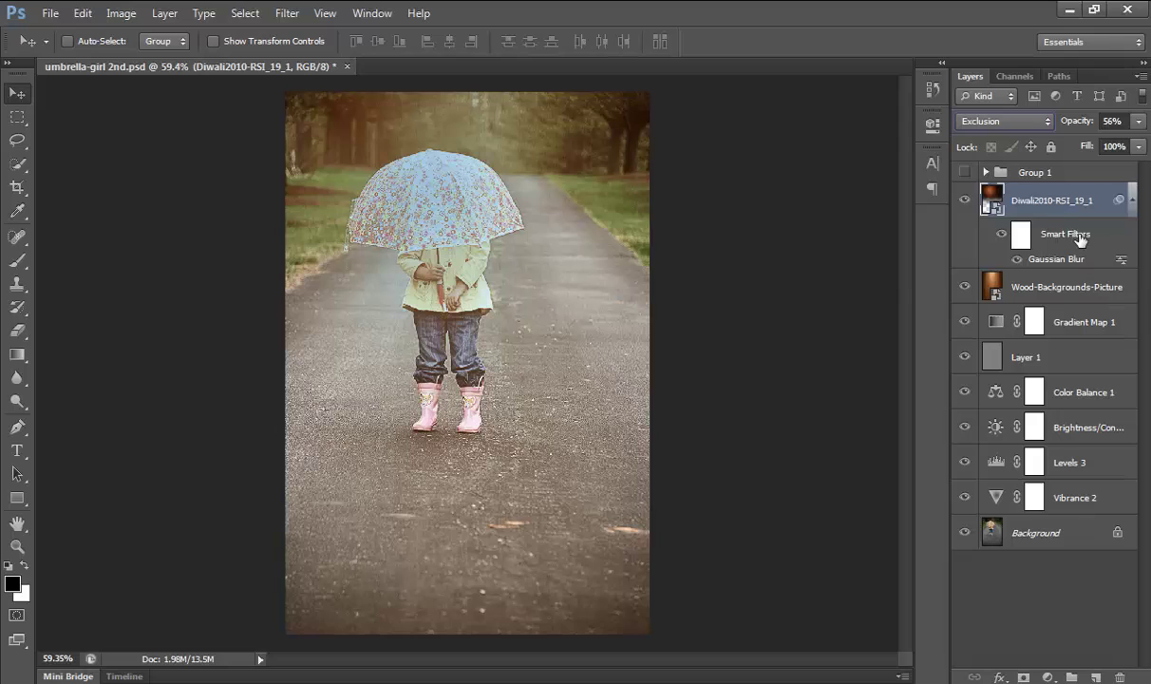
left_click(1021, 125)
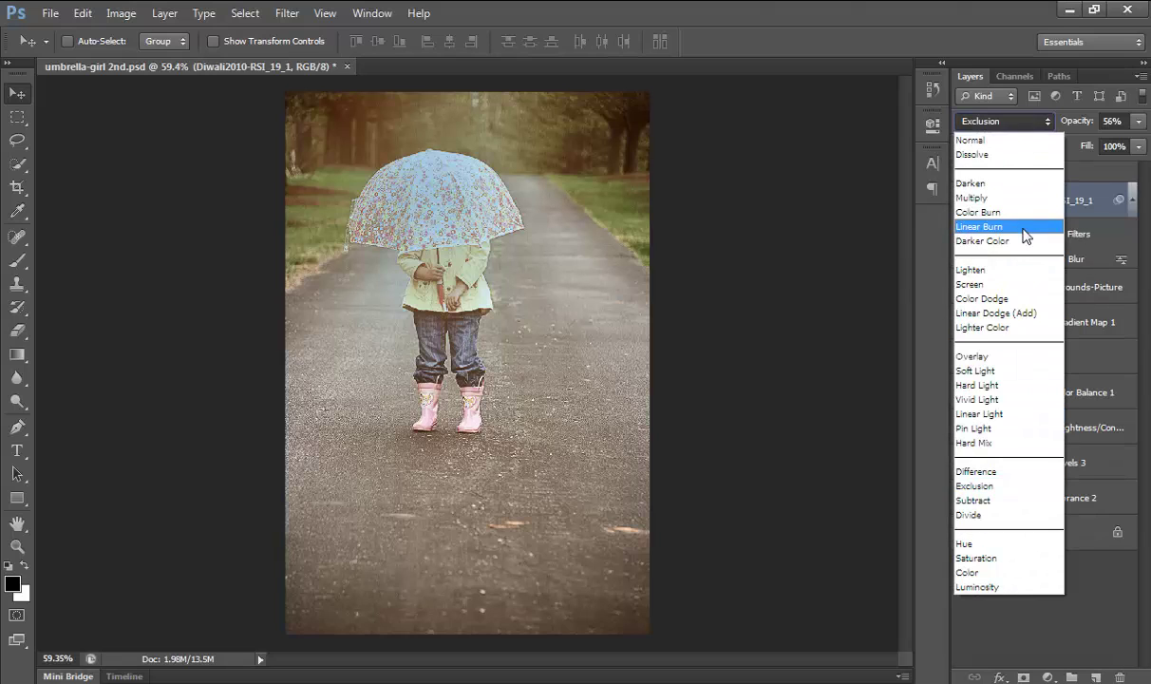
left_click(1002, 285)
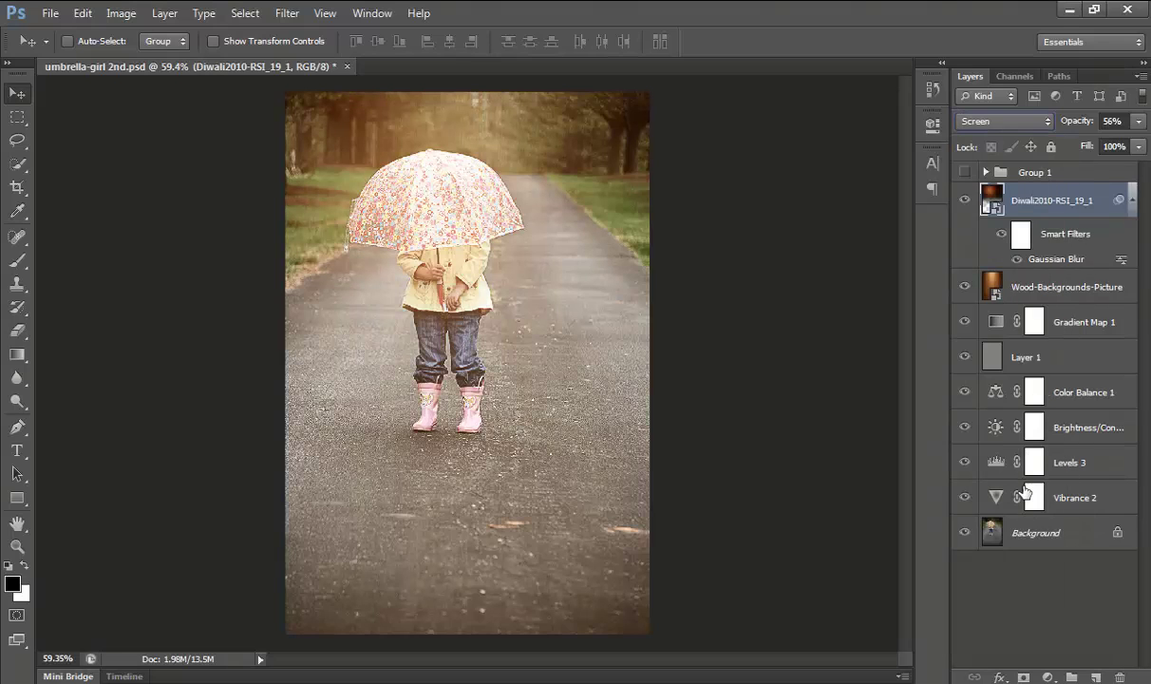
Step: Shift the Color Balance 1 midtones further toward magenta and blue, with slightly less red
double_click(996, 397)
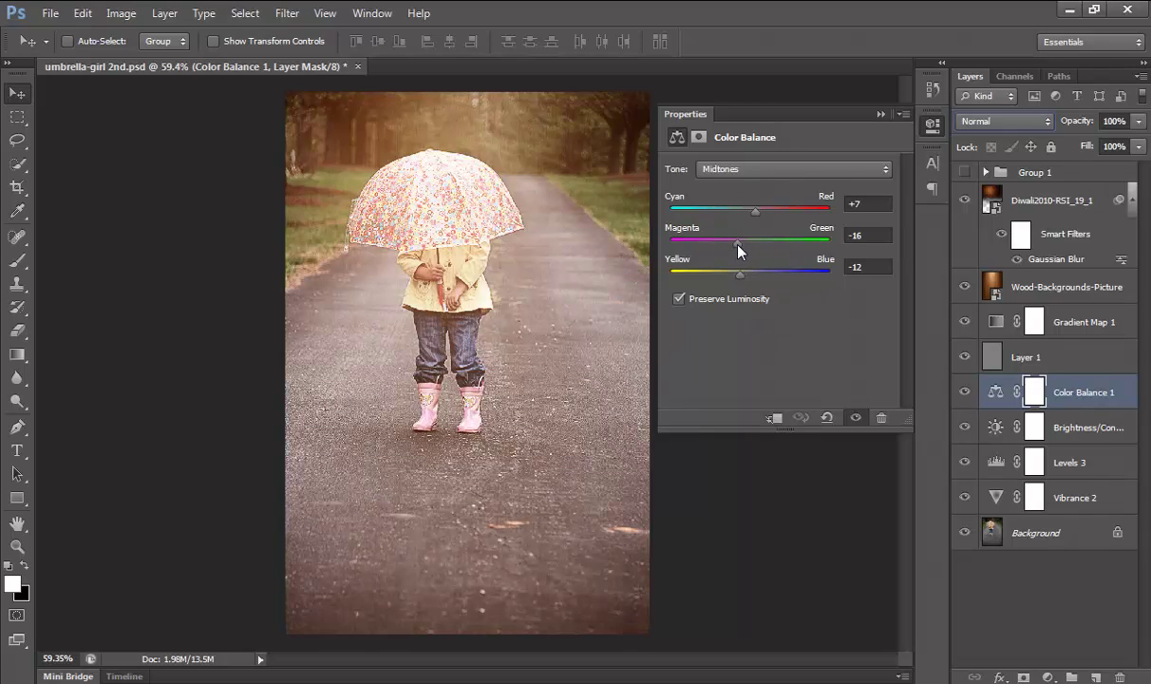
left_click_drag(738, 273, 754, 276)
mouse_move(754, 216)
left_mouse_down()
mouse_move(733, 216)
mouse_move(752, 219)
left_mouse_up()
left_click_drag(737, 244, 729, 244)
left_click(881, 113)
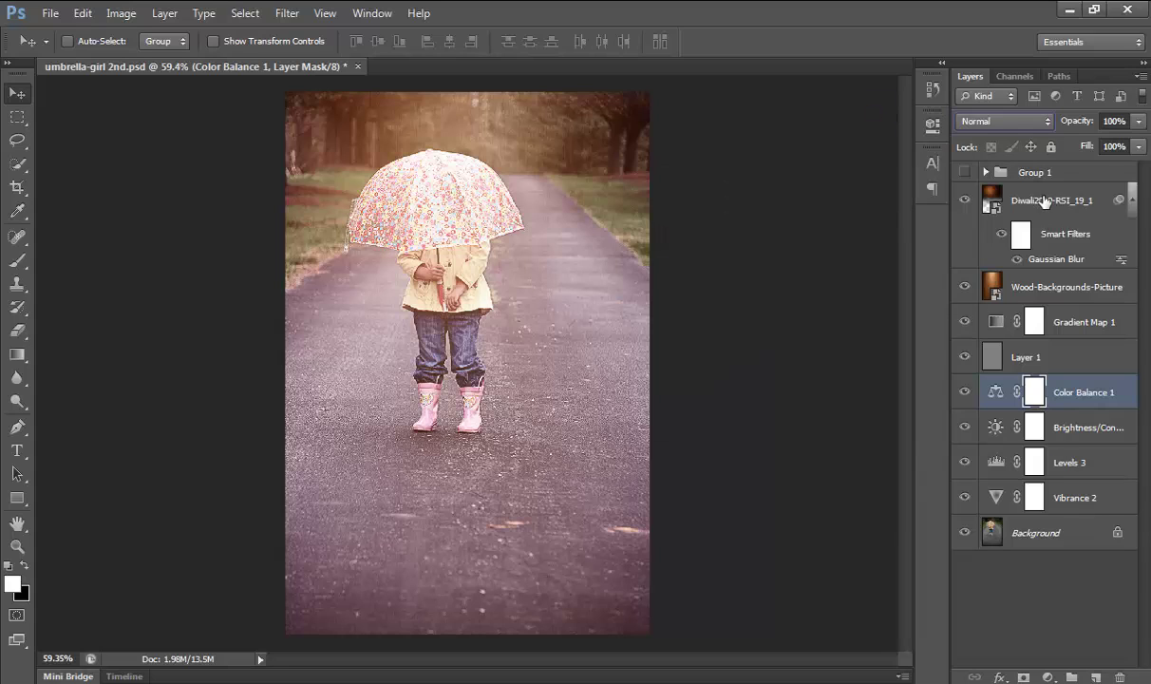
Step: Create a linear Gradient Fill layer at a 90° angle above the Diwali2010-RSI_19_1 layer
left_click(992, 195)
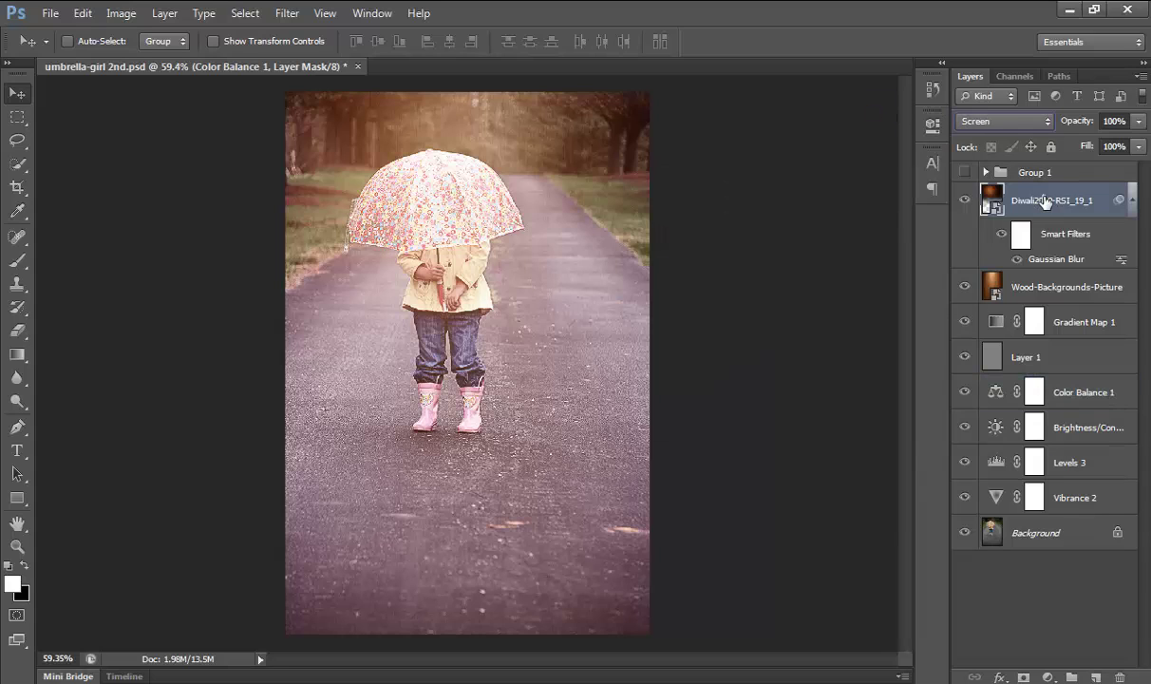
left_click(1047, 677)
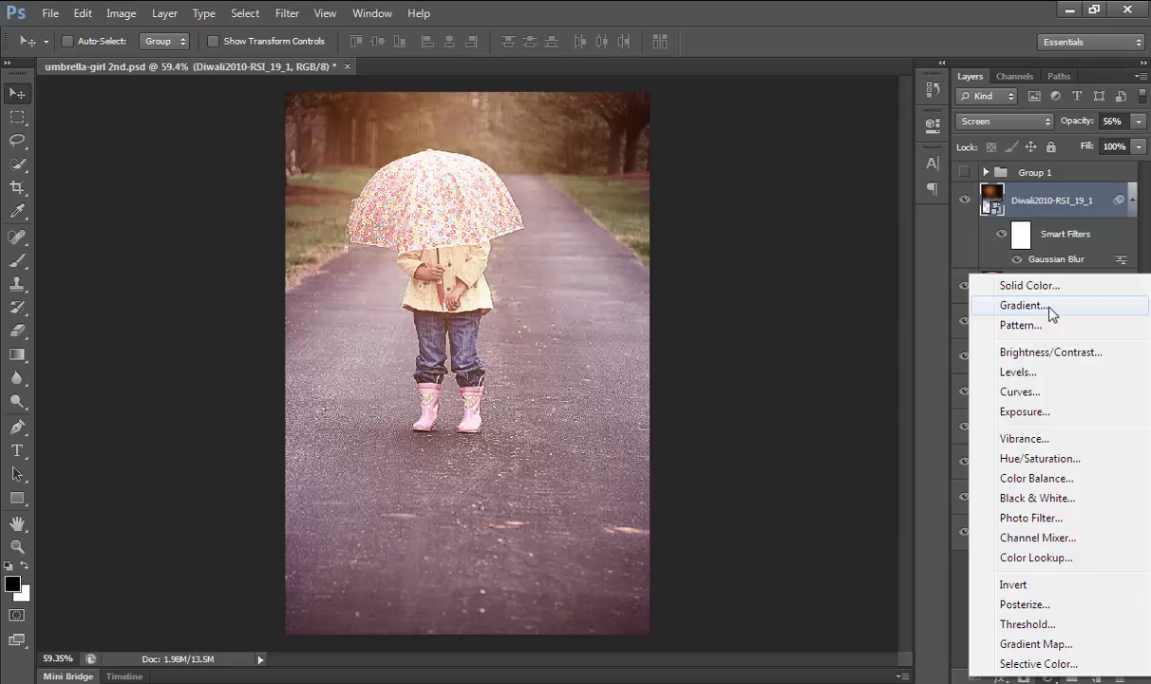
left_click(1052, 307)
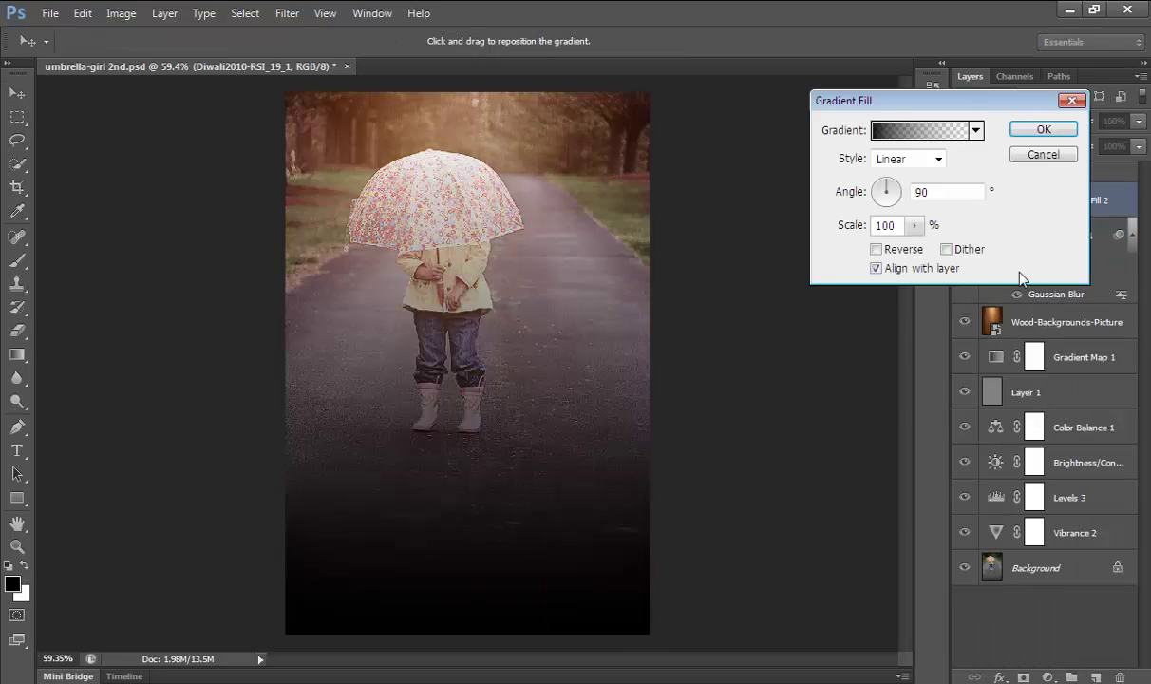
Step: Recolor the gradient's opaque start stop to pale lilac e0c9de, fading to transparent, and apply the Gradient Fill
left_click(940, 130)
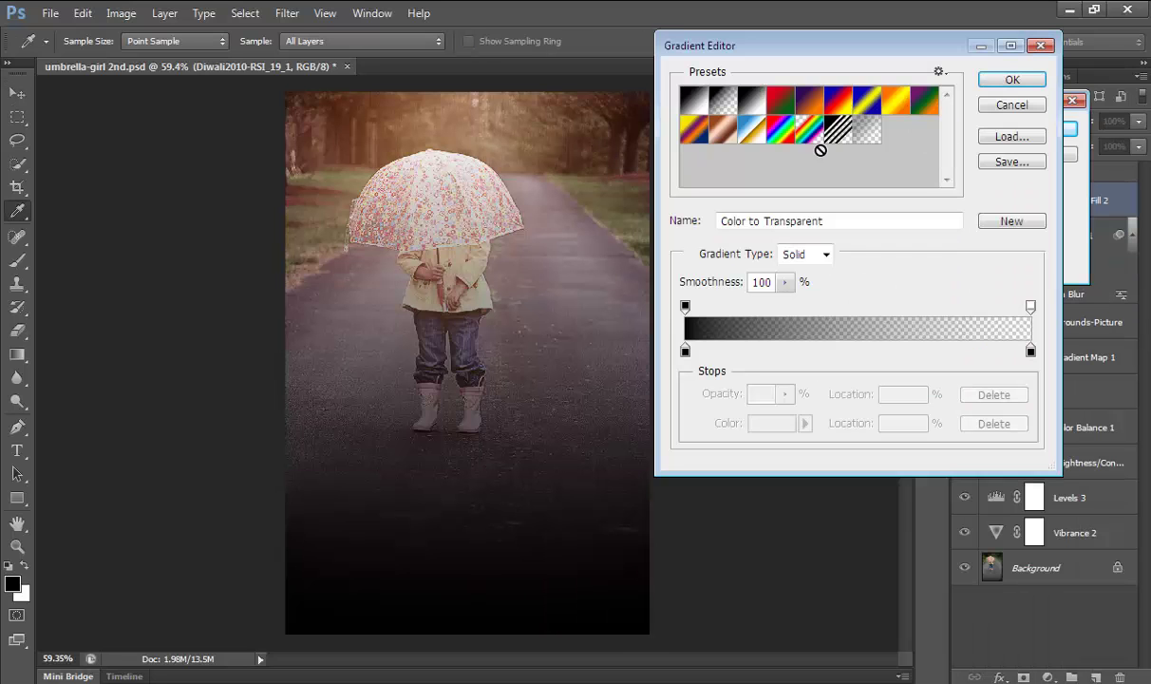
left_click(685, 350)
double_click(684, 350)
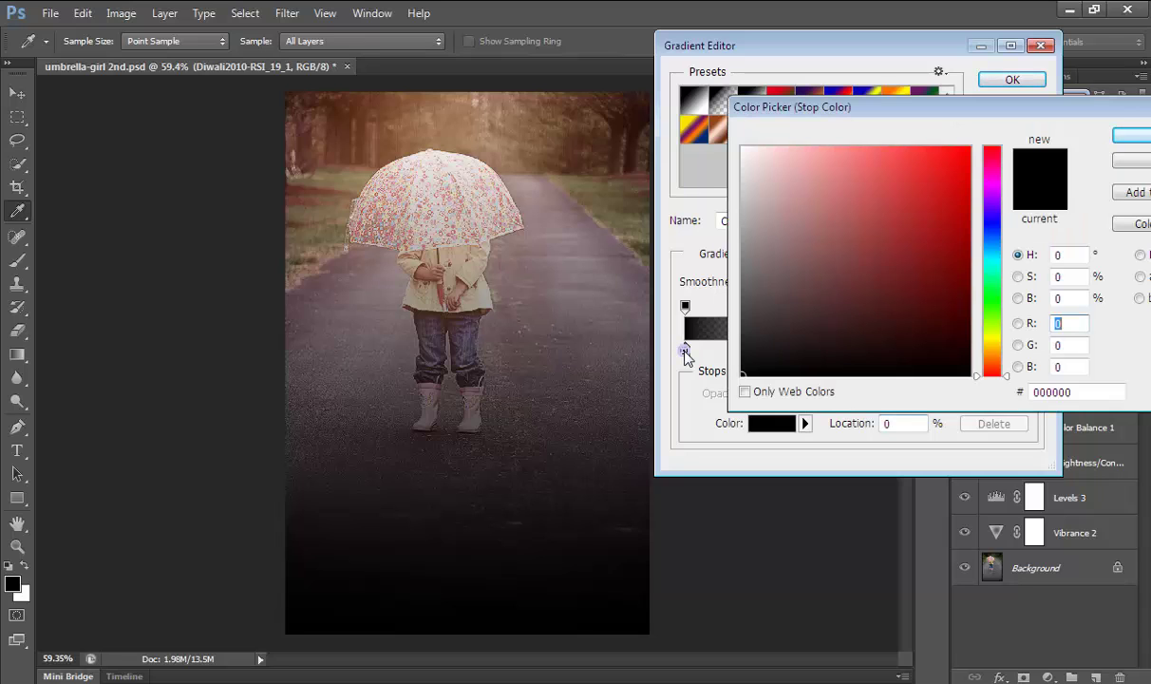
left_click(889, 260)
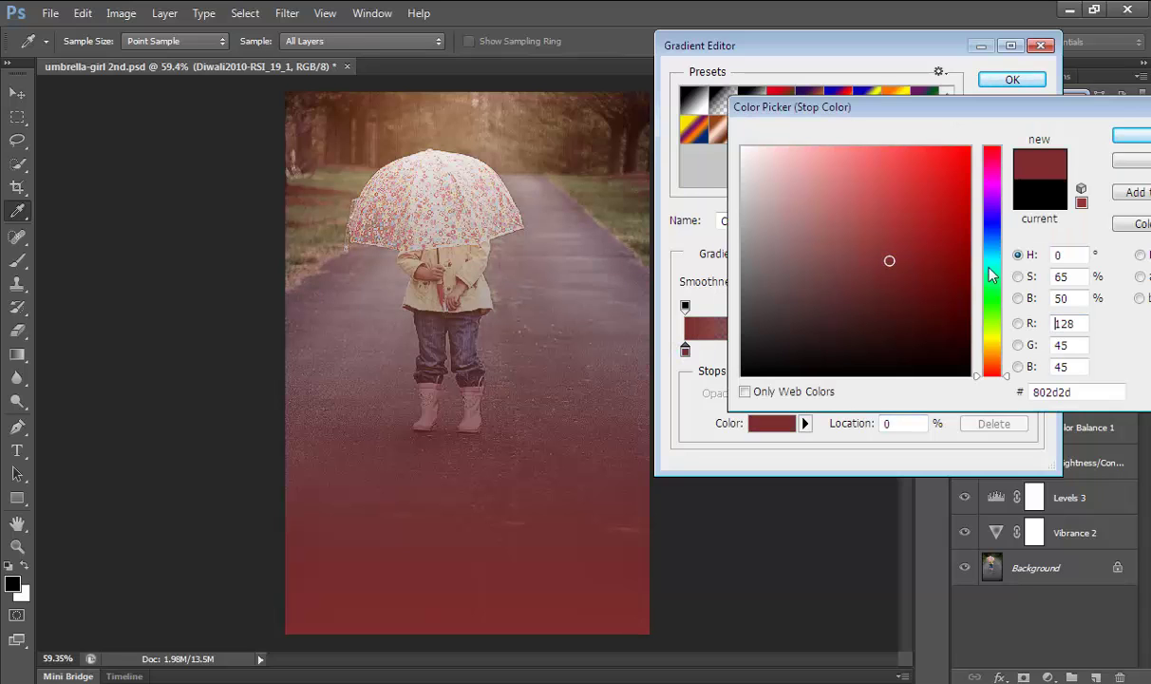
left_click(991, 182)
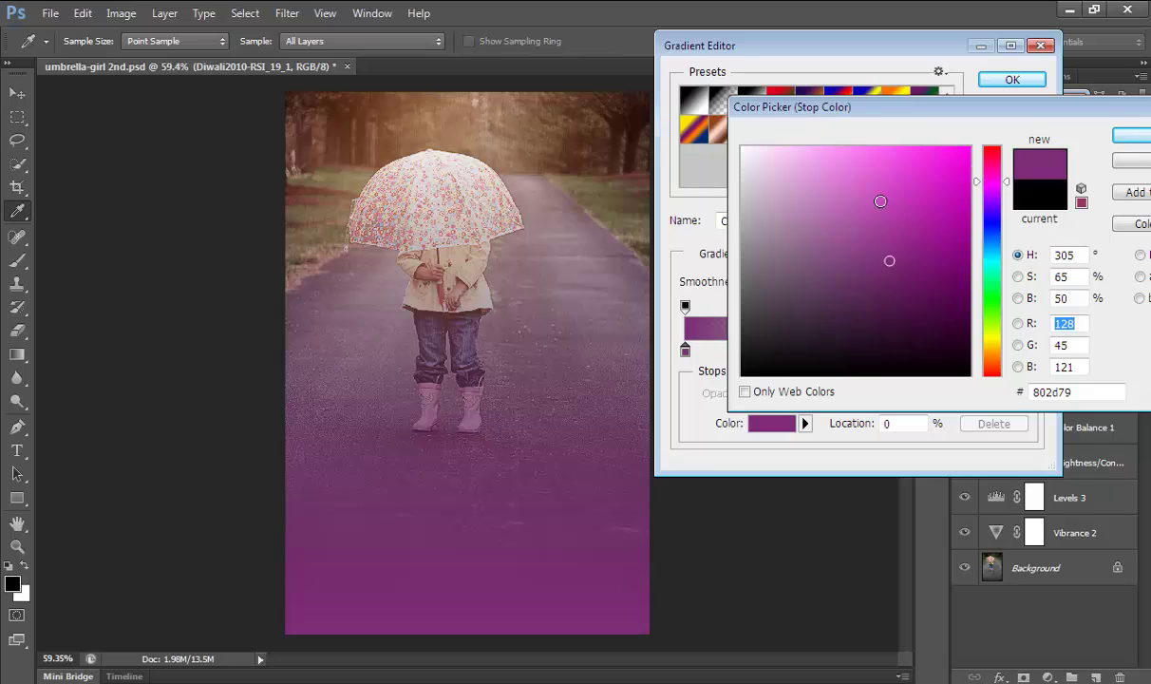
left_click(769, 203)
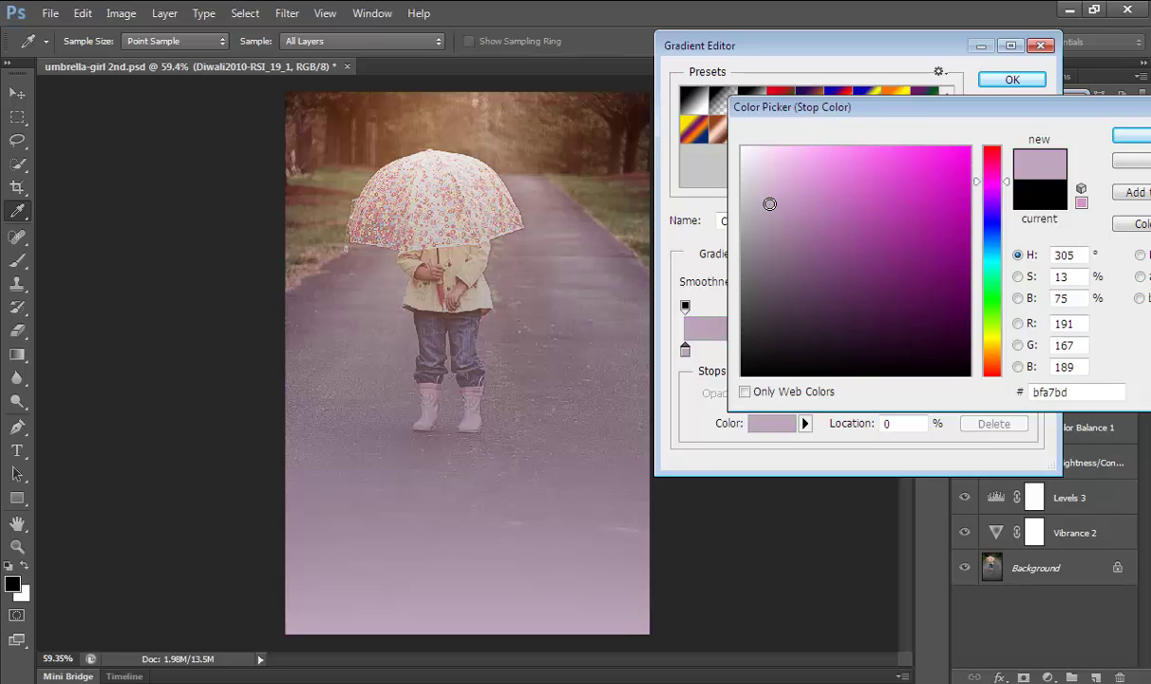
left_click(764, 174)
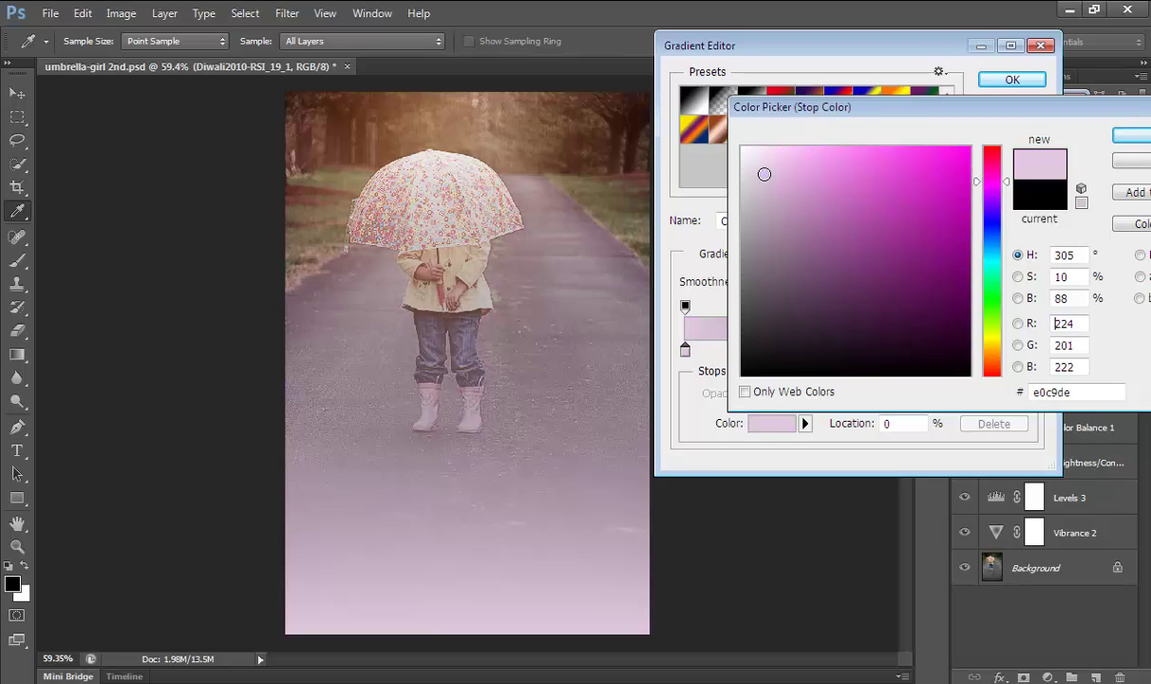
left_click(1132, 139)
left_click(1012, 78)
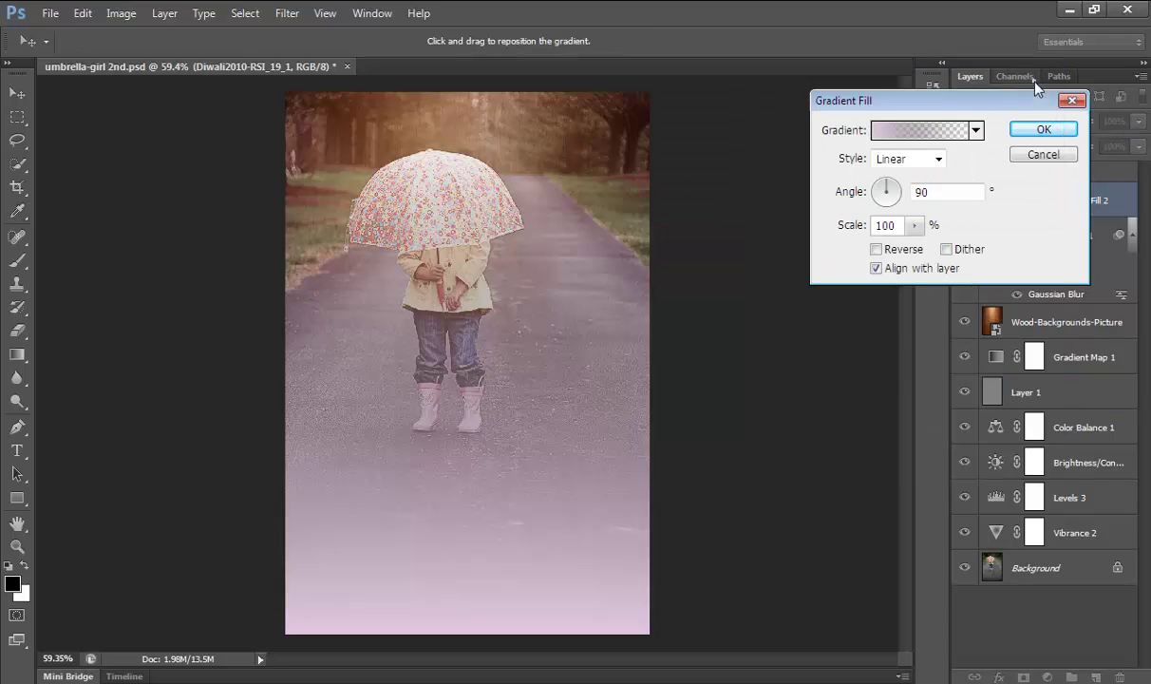
left_click(1049, 131)
Step: Lower the Gradient Fill 2 layer's opacity to 51% and compare the photo with and without the fill
left_click_drag(1077, 129, 1032, 130)
left_click(967, 201)
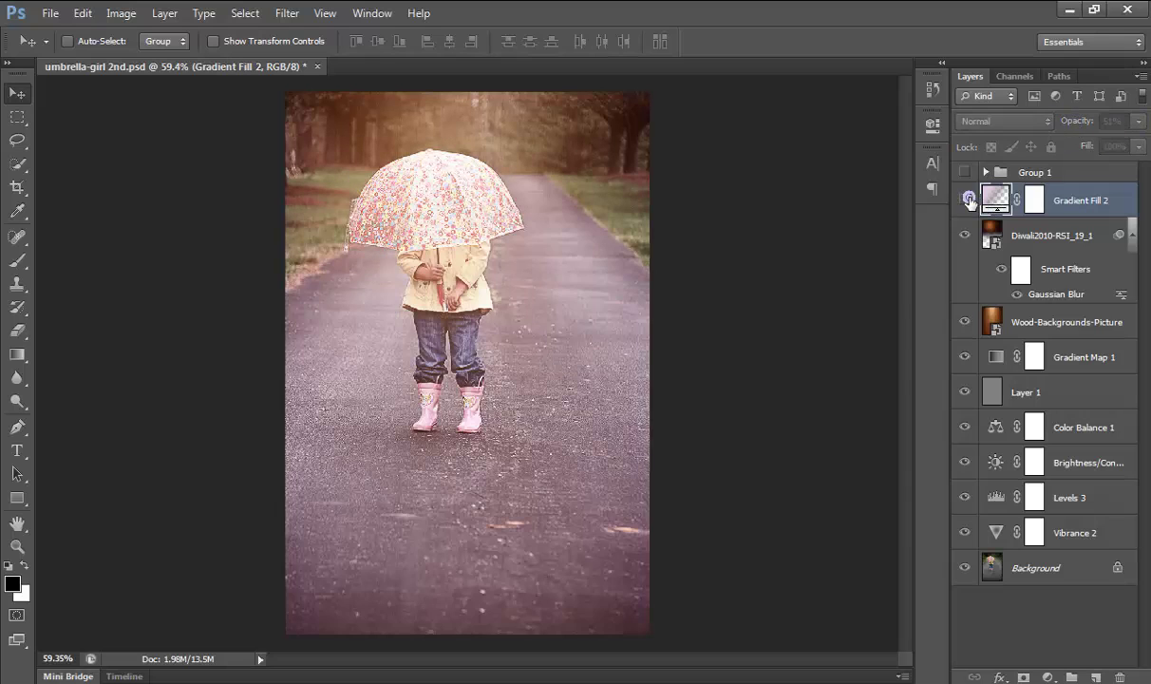
left_click(967, 201)
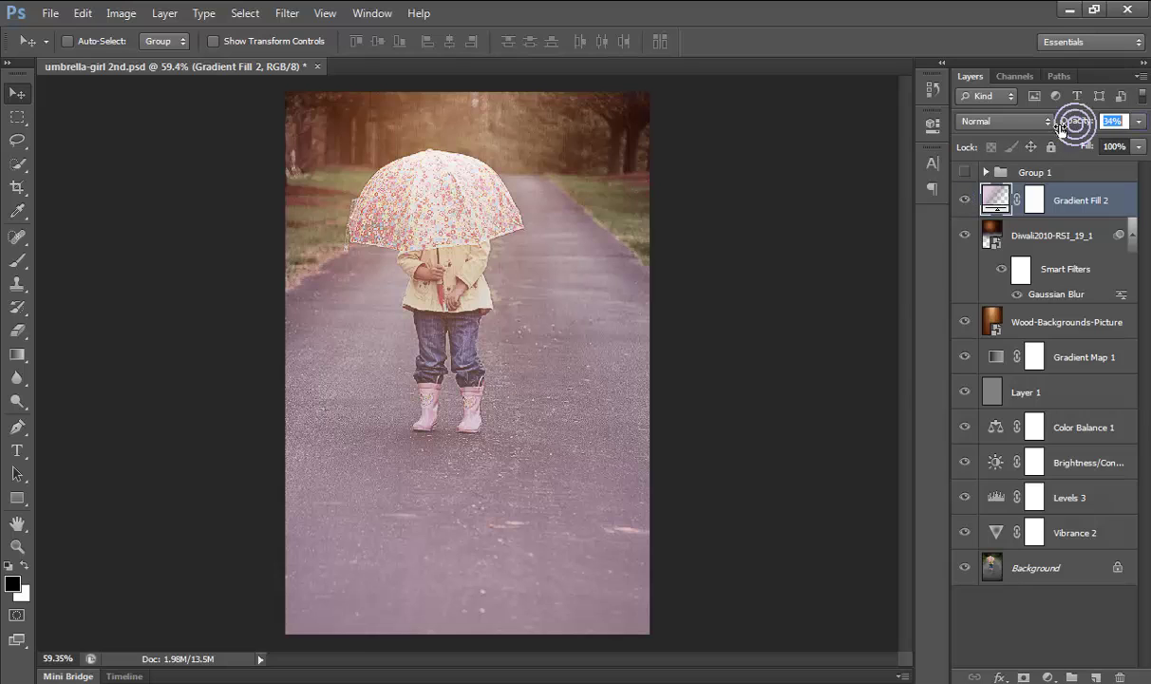
Step: Reduce the Gradient Fill 2 layer's opacity to 27% and compare the photo with and without the fill
left_click_drag(1064, 121, 1061, 130)
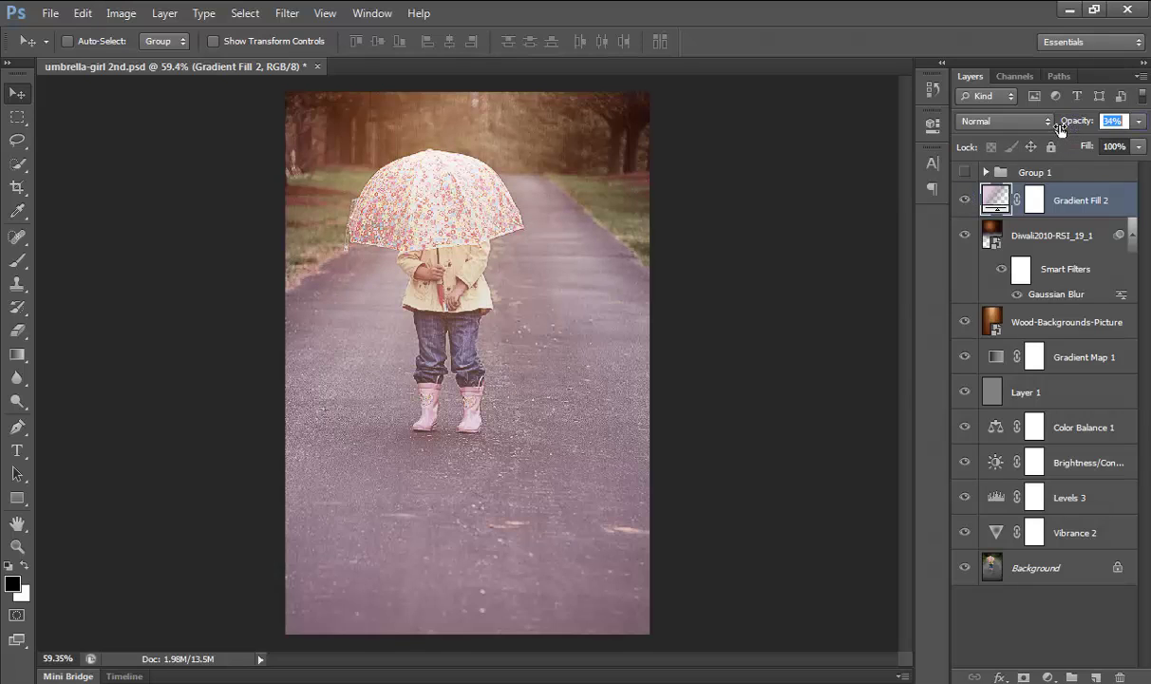
left_click(964, 202)
left_click(964, 201)
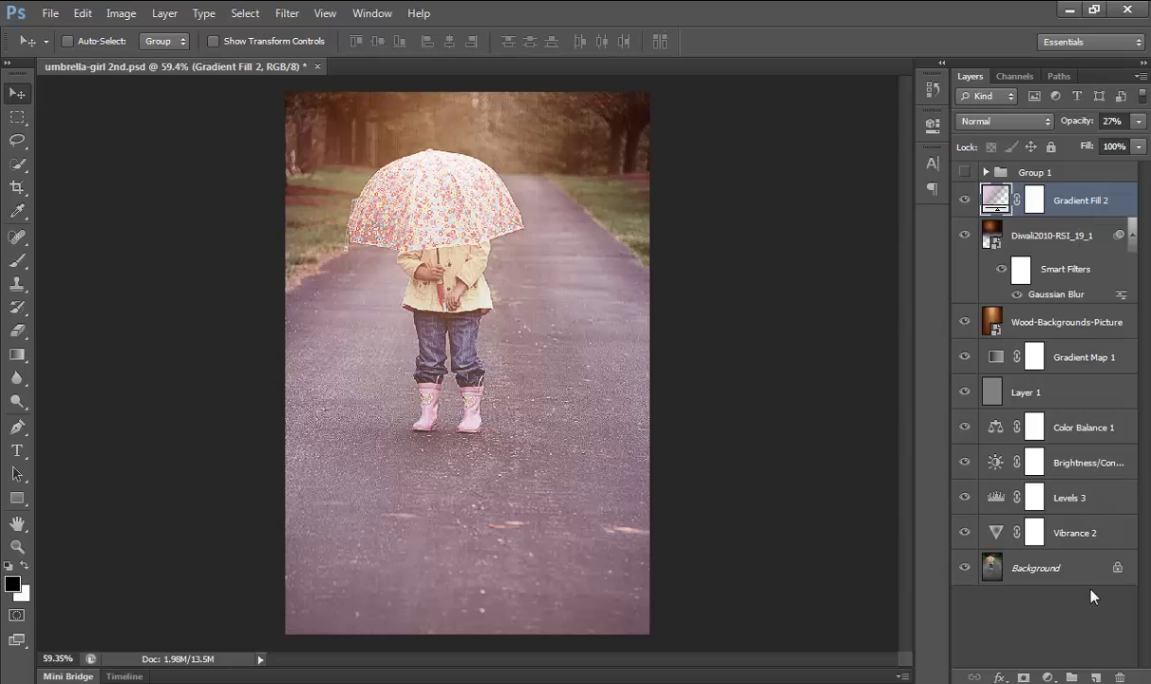
Step: Add a Photo Filter adjustment layer above Gradient Fill 2 and shift its custom color to a magenta hue of 301°
left_click(1048, 677)
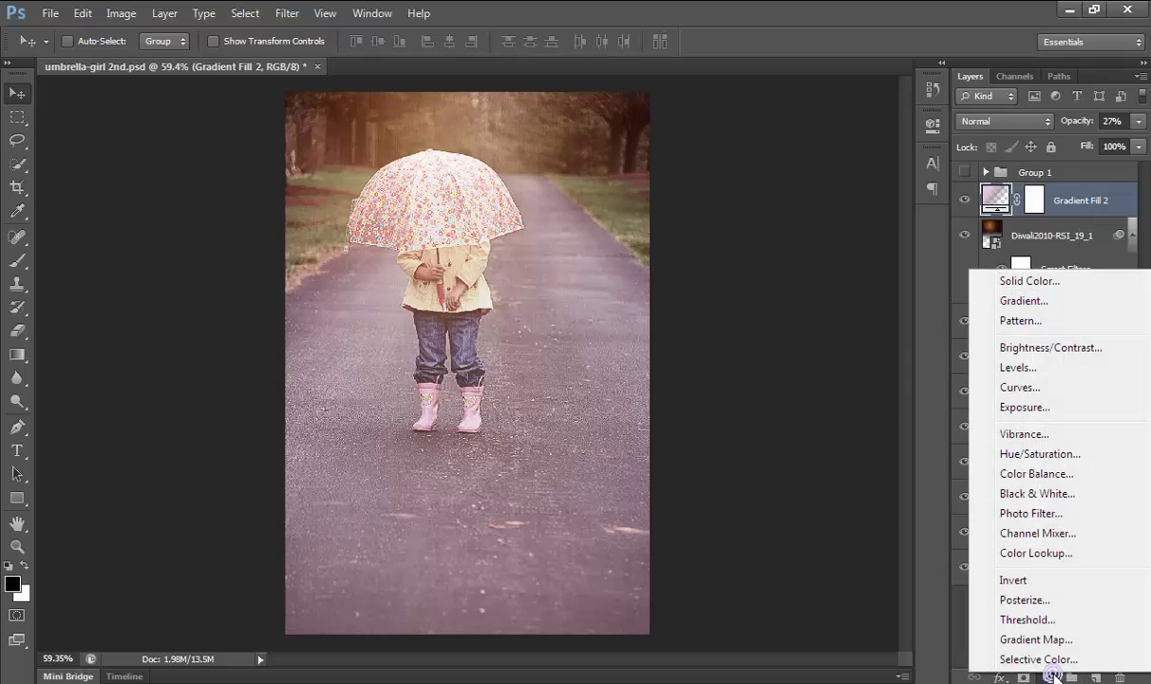
left_click(1029, 514)
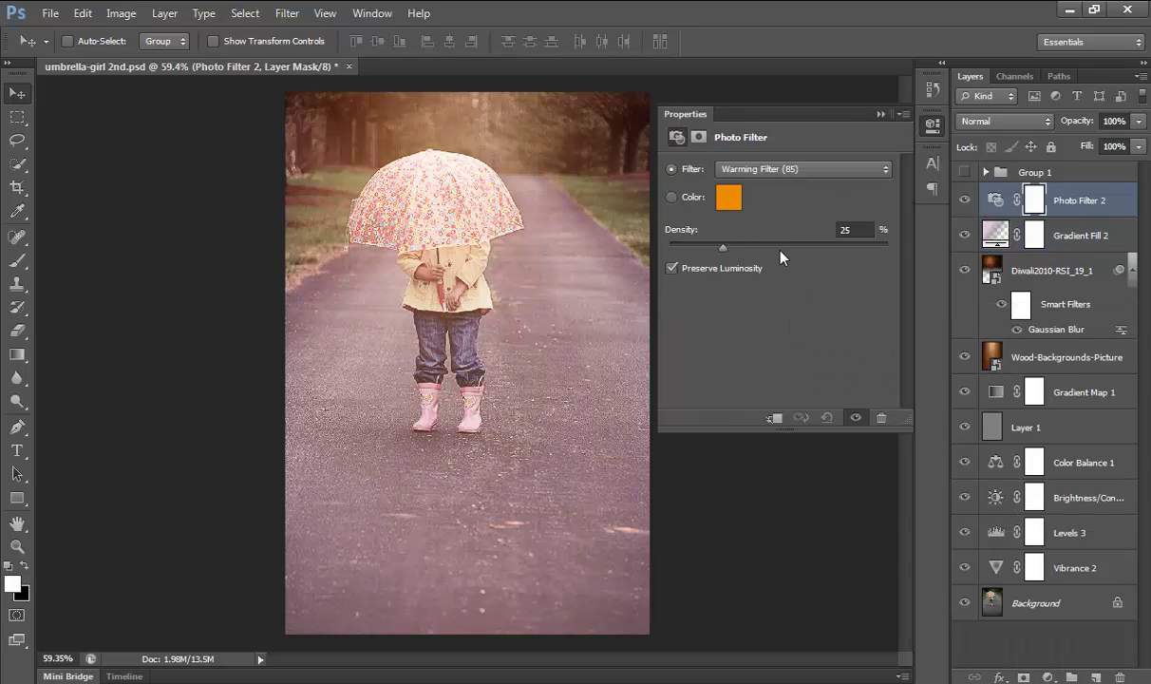
left_click(728, 198)
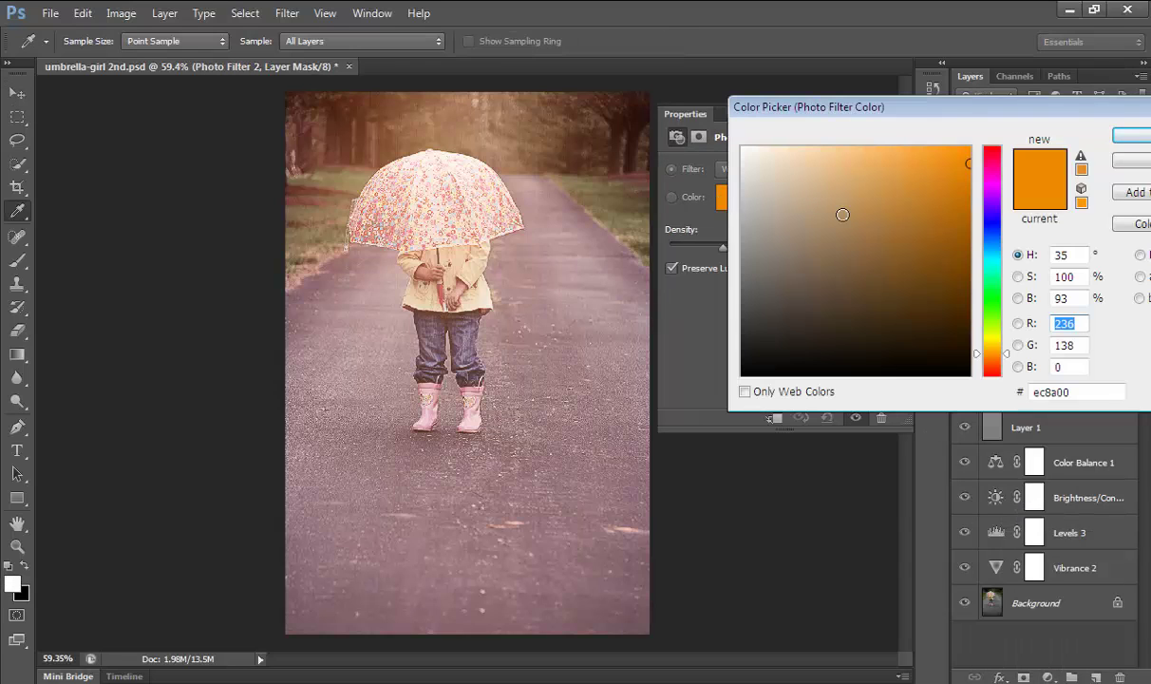
left_click(988, 183)
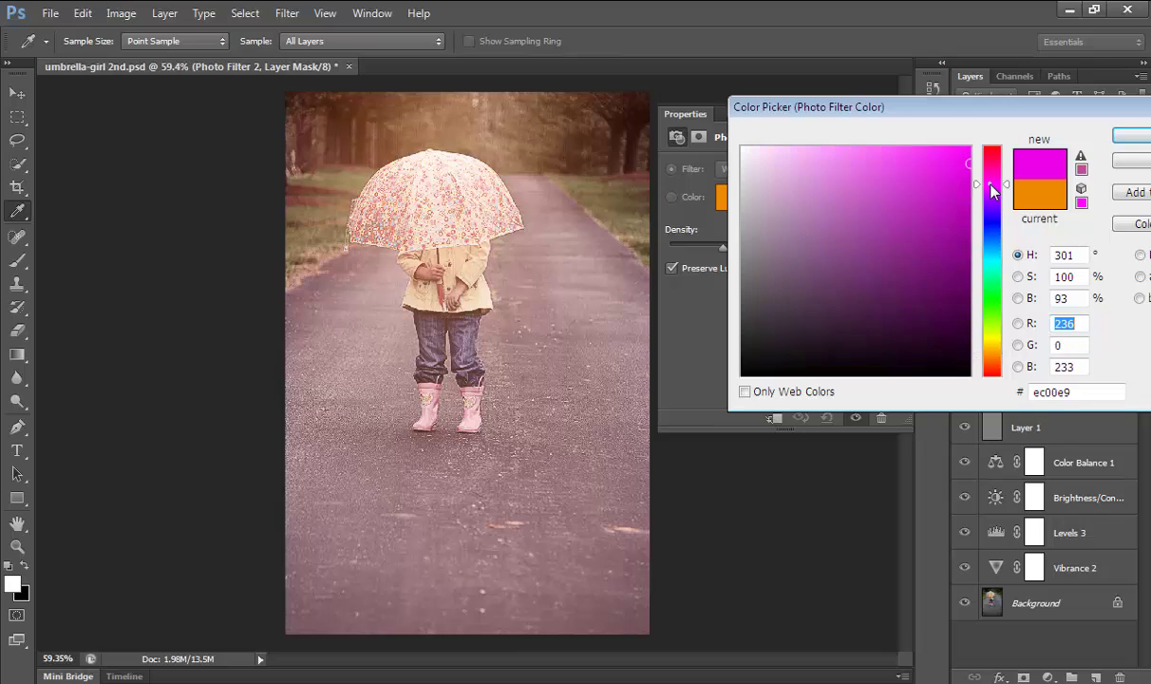
Step: Try several muted shades for the Photo Filter color and apply a pale lilac with 11% saturation and 85% brightness
left_click(774, 223)
left_click(792, 308)
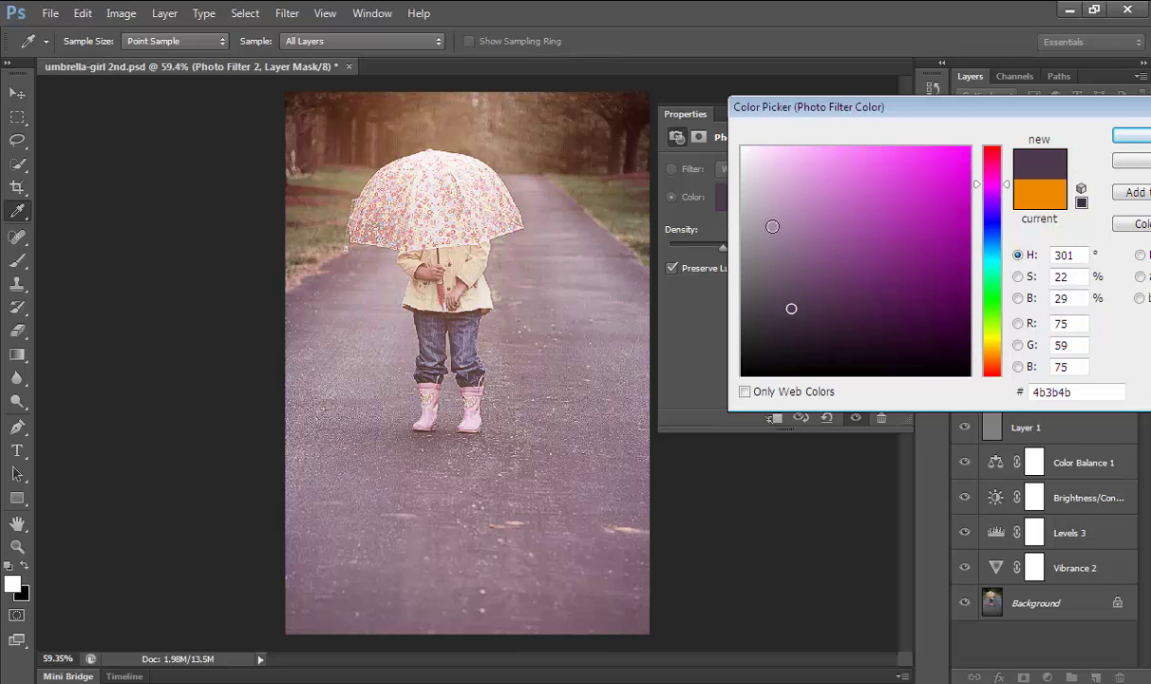
left_click(761, 188)
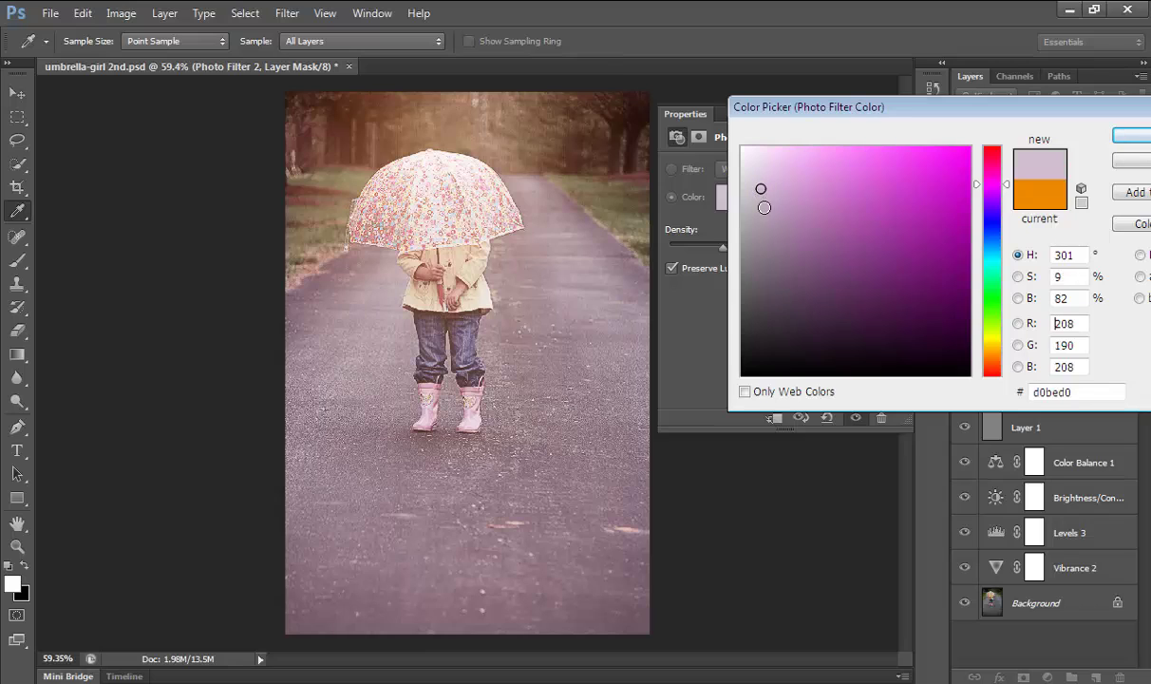
left_click(762, 220)
left_click(767, 201)
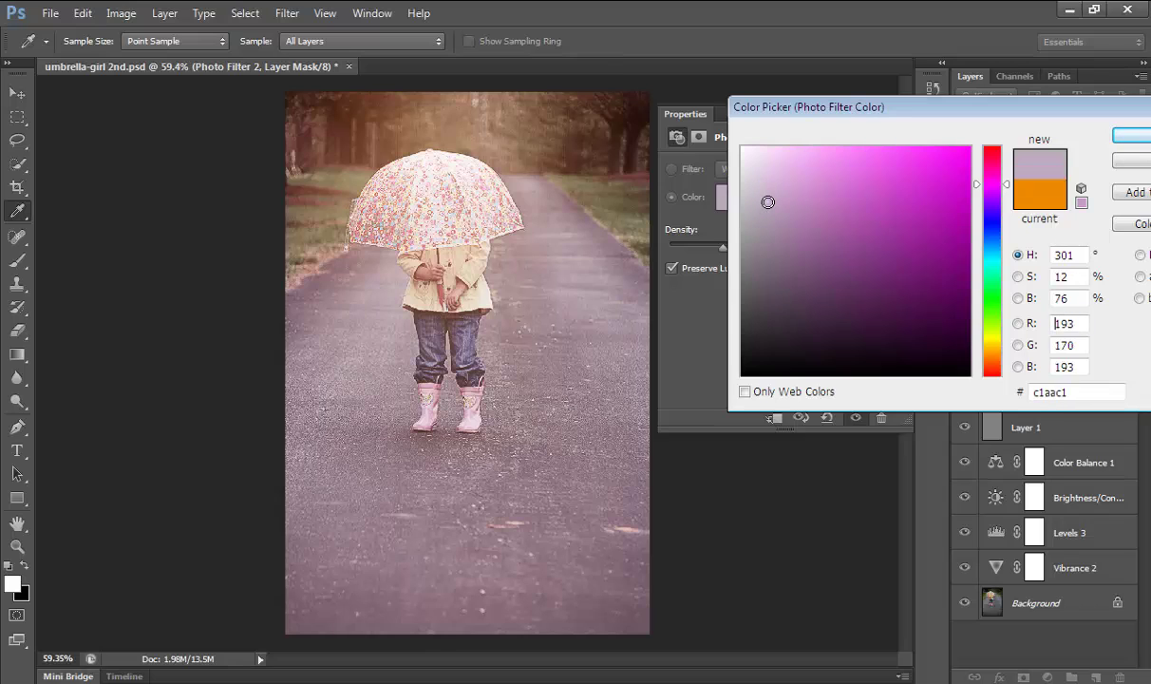
left_click(790, 250)
left_click(766, 182)
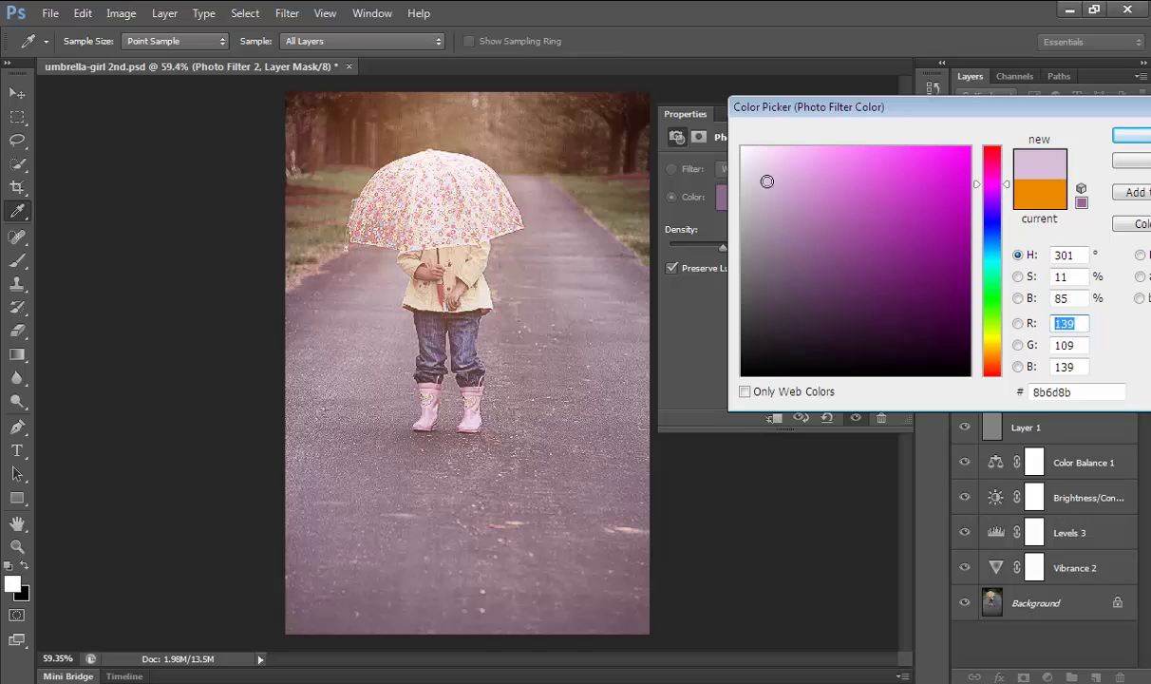
left_click(1117, 143)
key("v")
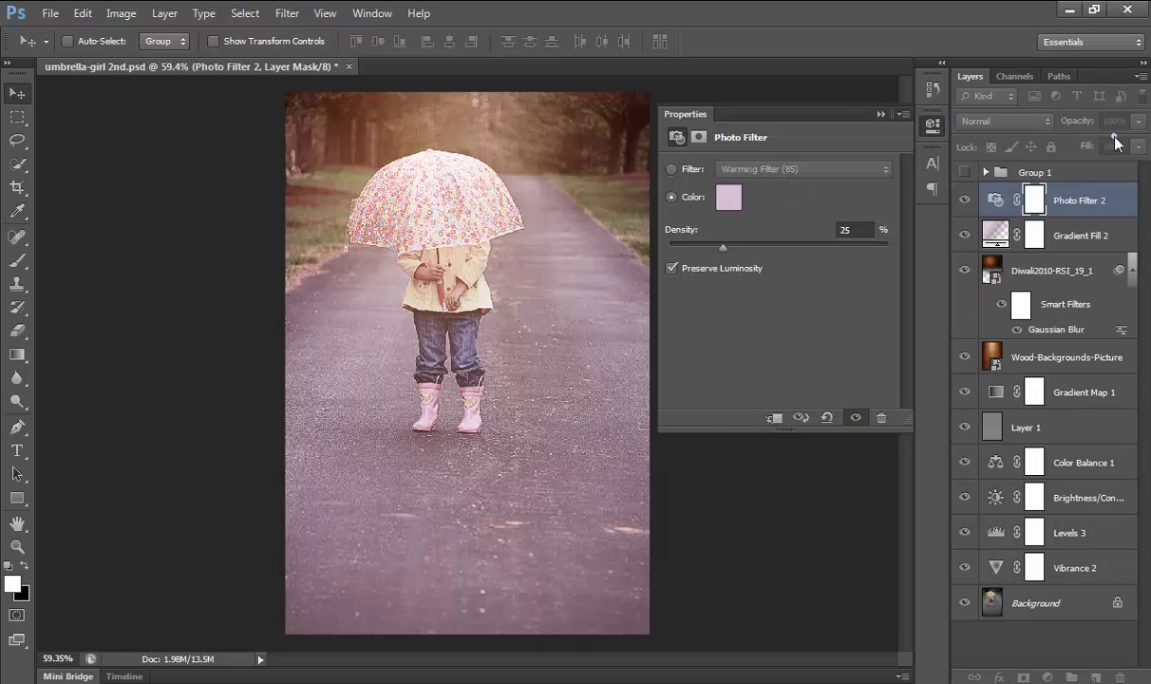
left_click(881, 114)
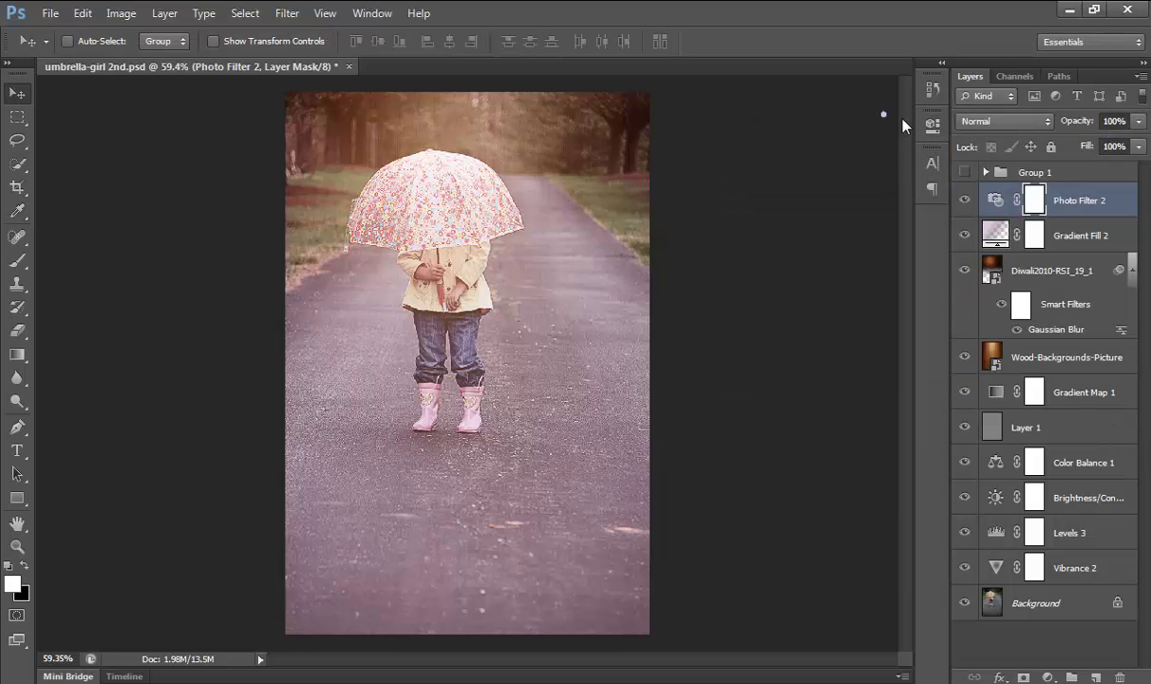
Step: Add a Levels adjustment layer above Photo Filter 2 and raise its RGB black input level to 19
left_click(1045, 274)
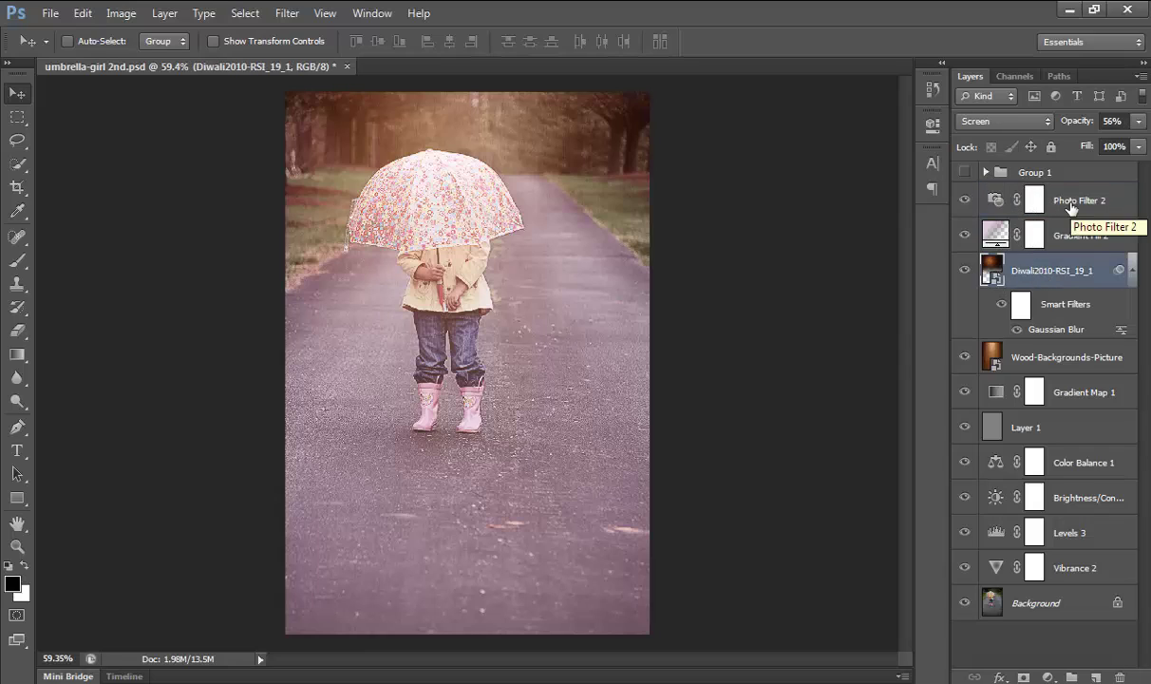
left_click(1030, 195)
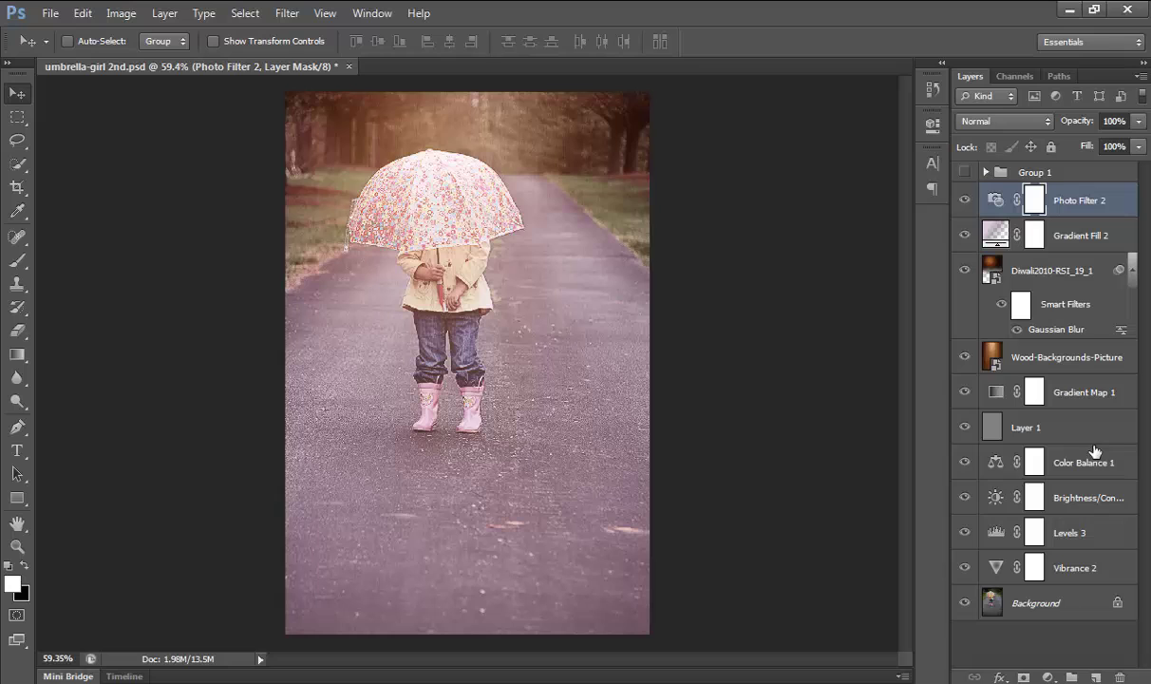
left_click(1047, 677)
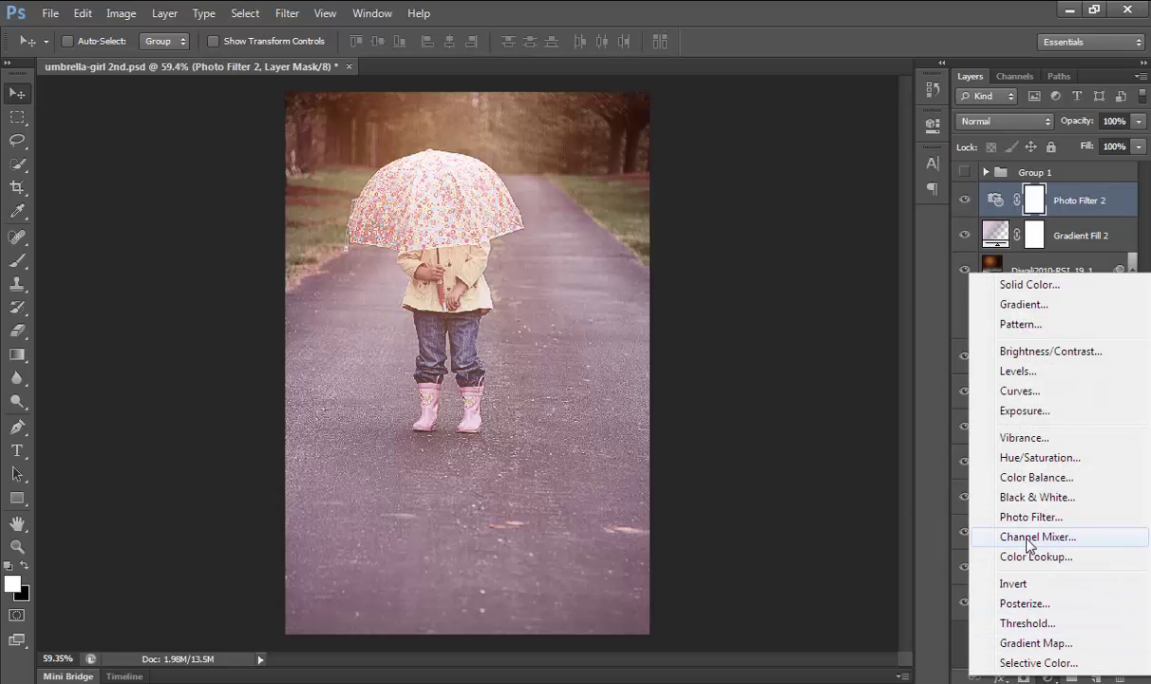
left_click(1017, 371)
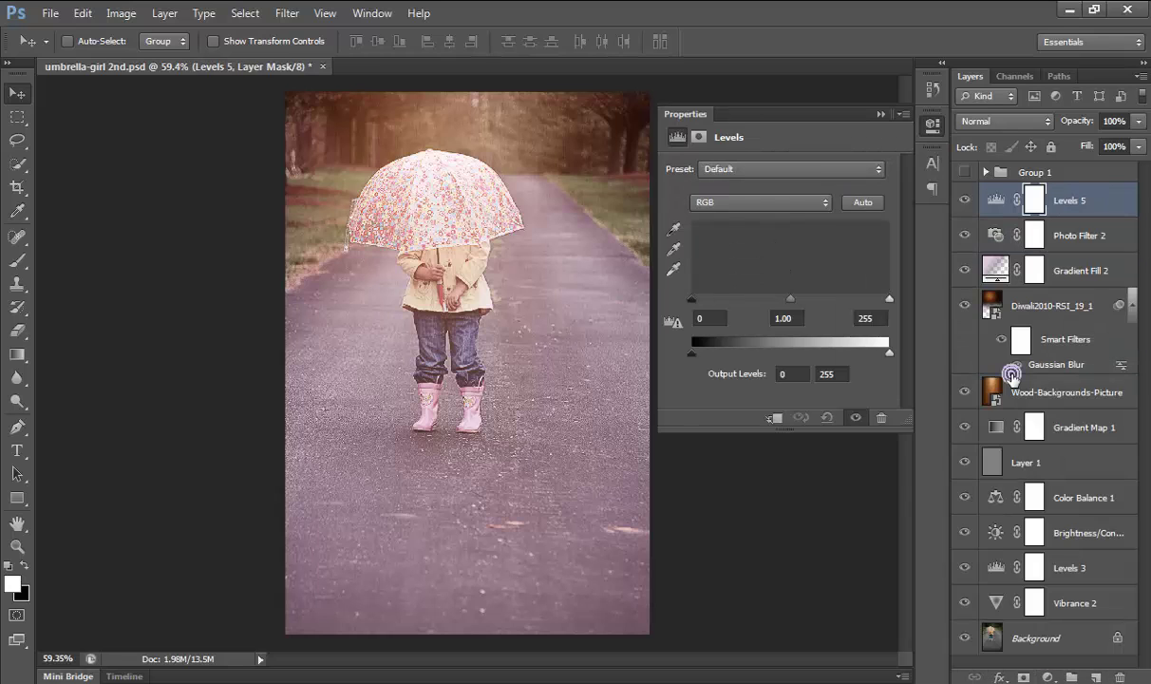
left_click_drag(690, 300, 703, 303)
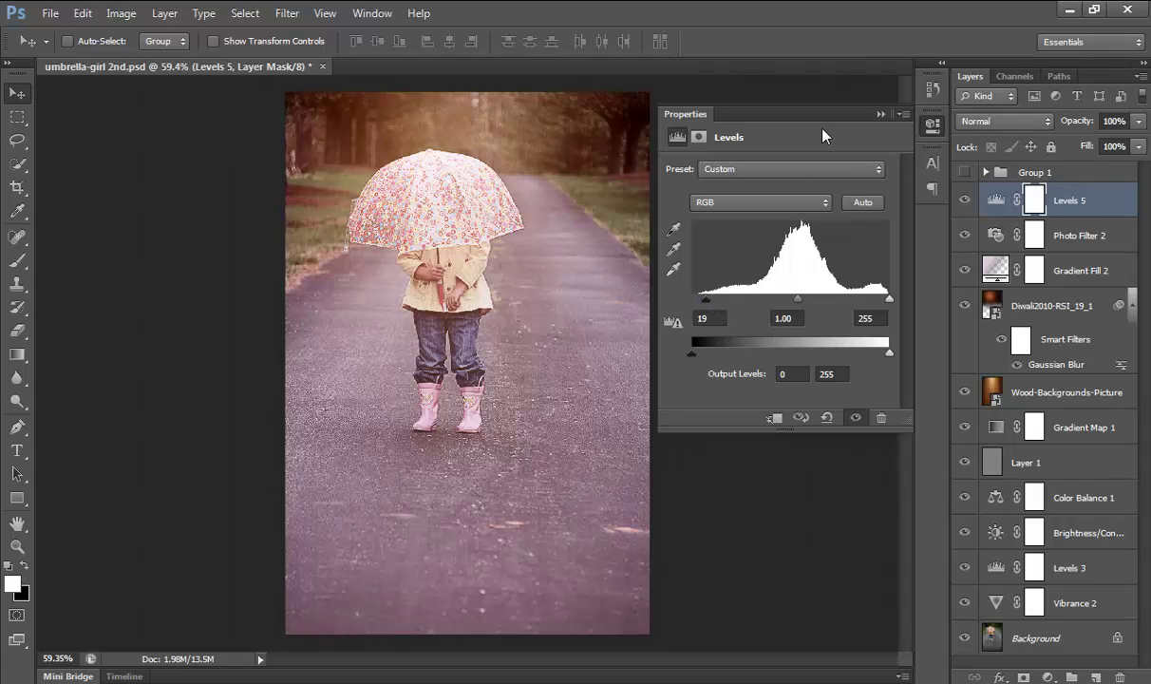
left_click(882, 114)
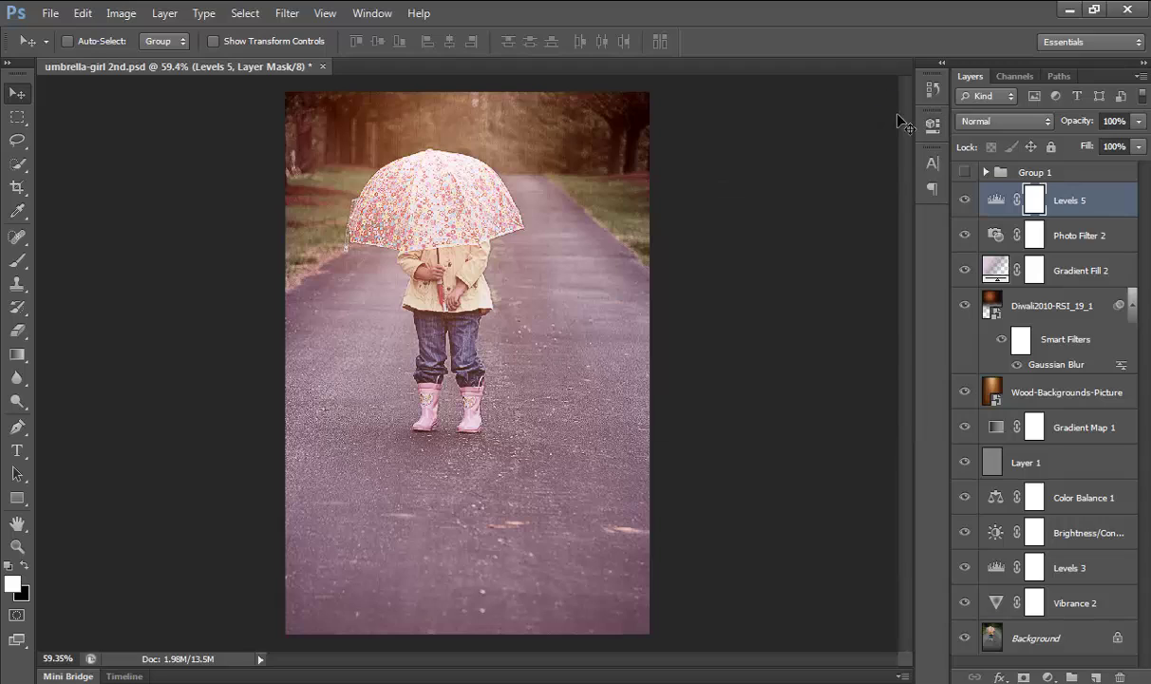